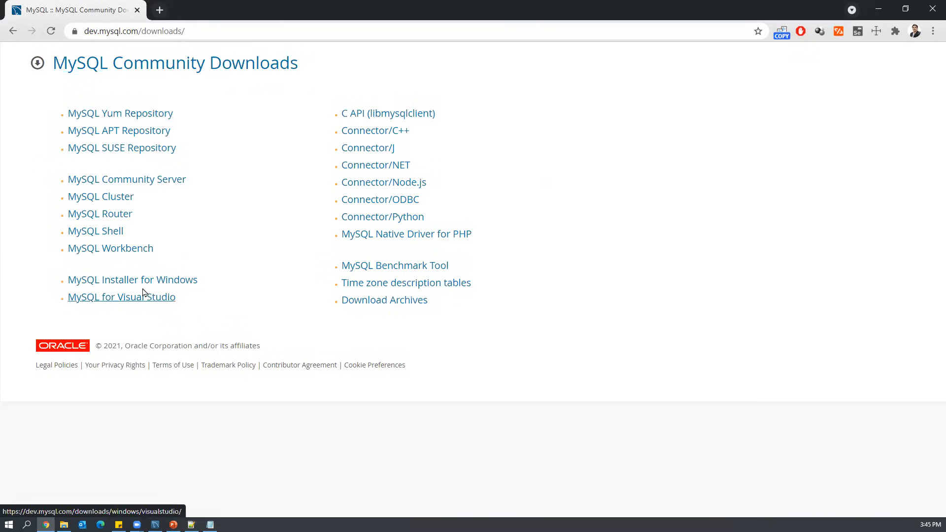
Open the MySQL Installer for Windows download page and highlight the file names of the web and full community installers.
left_click(183, 280)
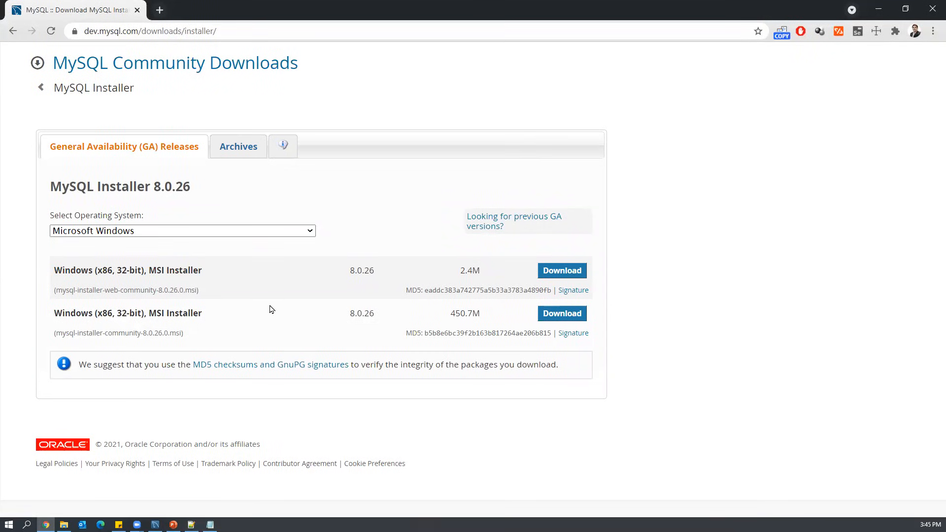
left_click_drag(74, 291, 177, 290)
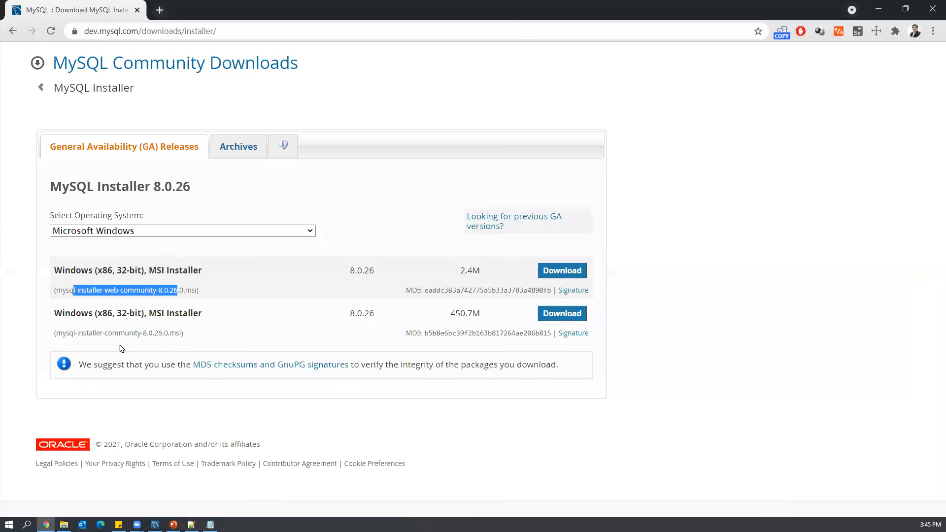
left_click_drag(66, 333, 197, 338)
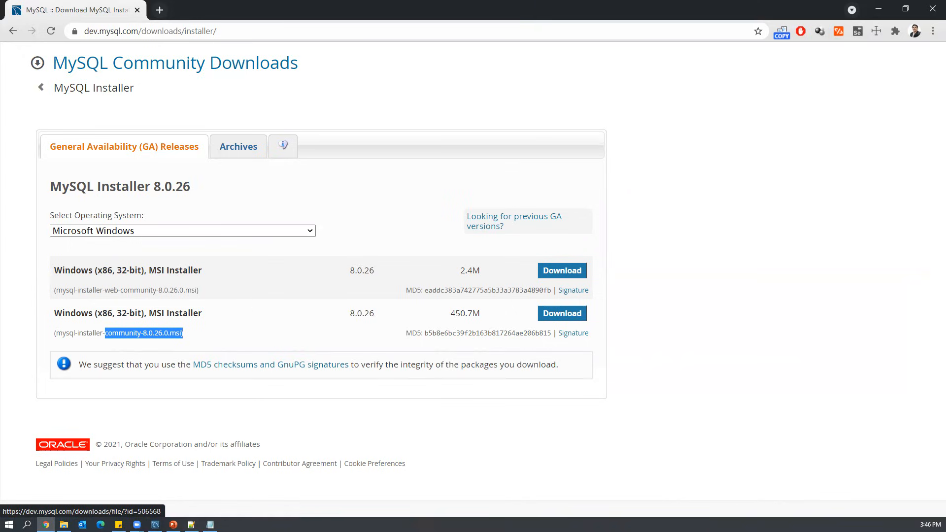
key("alt+Tab")
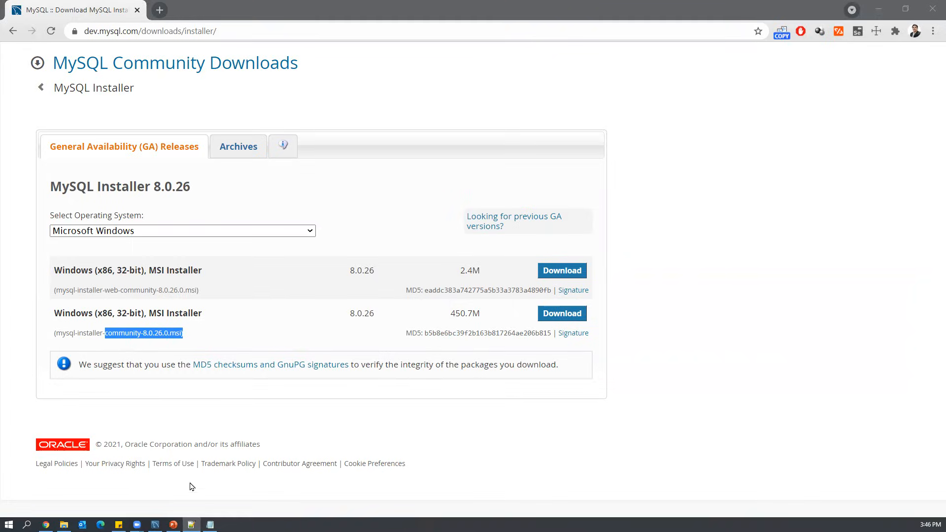
left_click(210, 525)
left_click(512, 60)
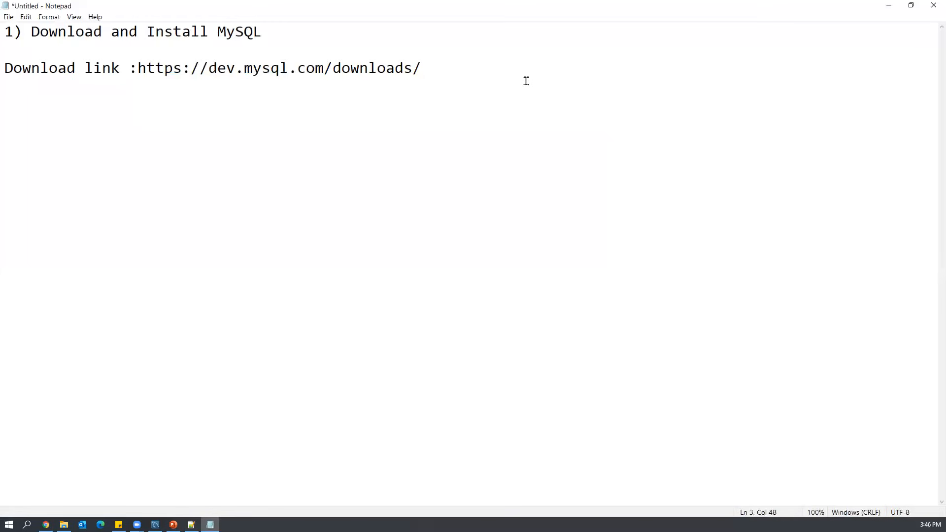
key("Return")
key("Return")
key("Return")
type("https://youtu.be/OEE4xR10Ubo?list=PLUDwpEzHYYLt0aRs7gvyEEviMp_CoTO3q")
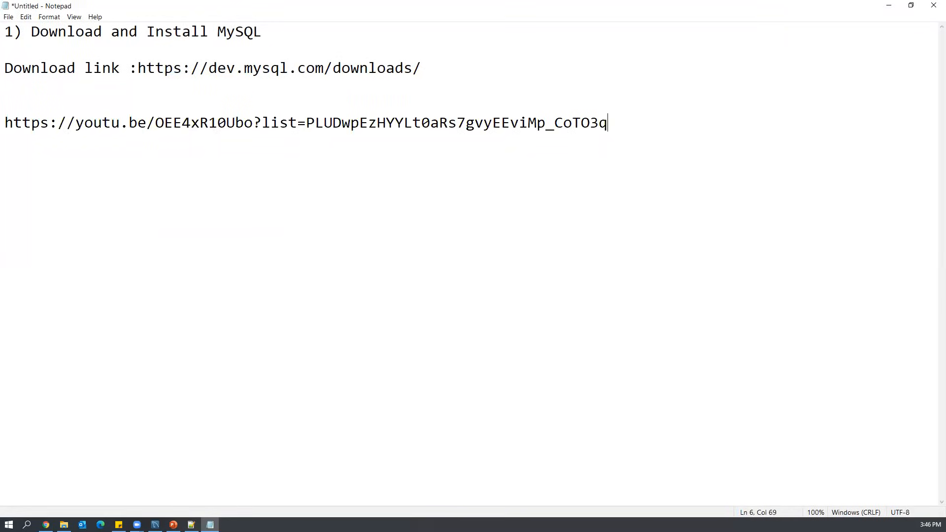
Add the heading "How to install MySQL on Windows" with a dashed underline directly above the YouTube link.
left_click(390, 100)
type("How to install My")
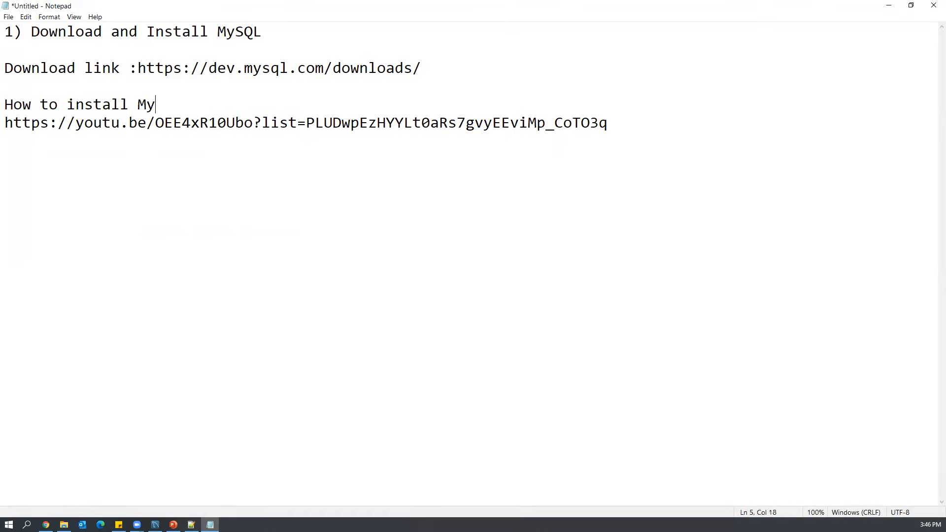
type("SQL on Windows")
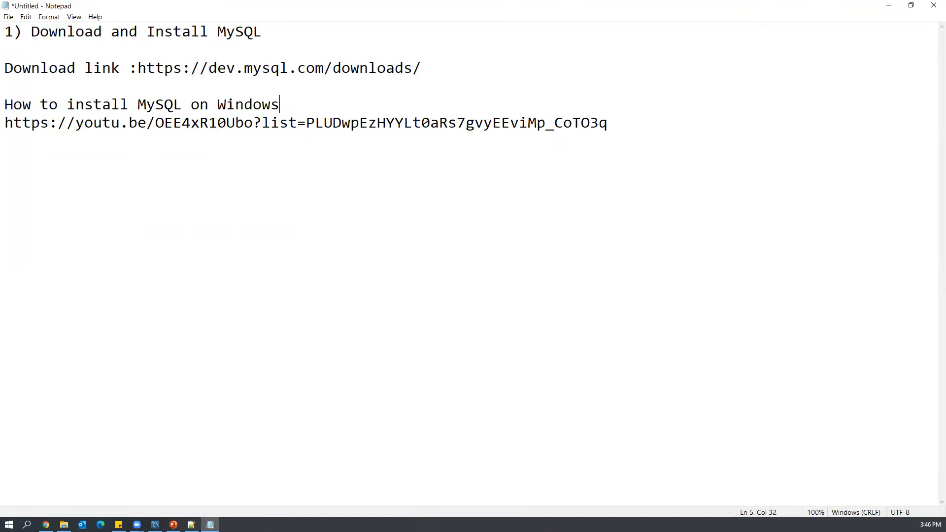
key("Return")
type("--------------------------")
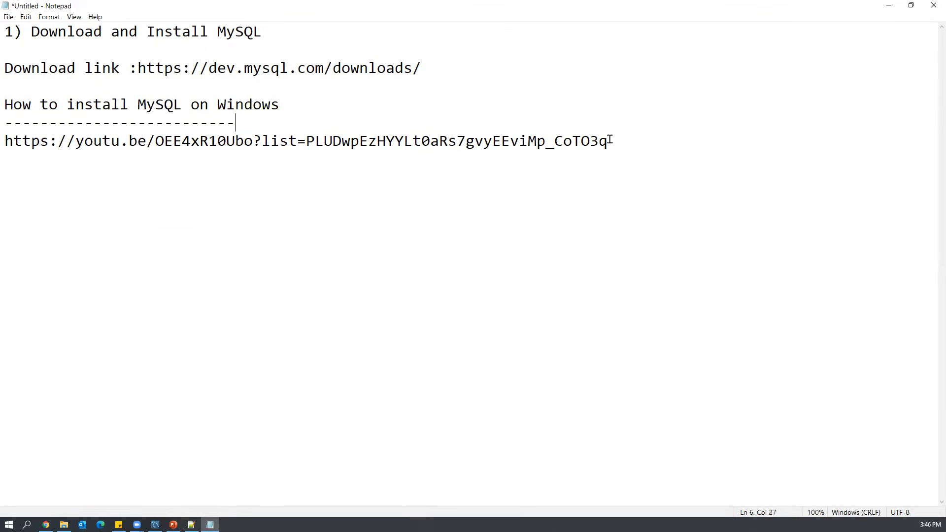
Open the YouTube link from the notes in a new Chrome tab, pause the video, and highlight the end of its title.
left_click_drag(609, 140, 5, 141)
key("ctrl+c")
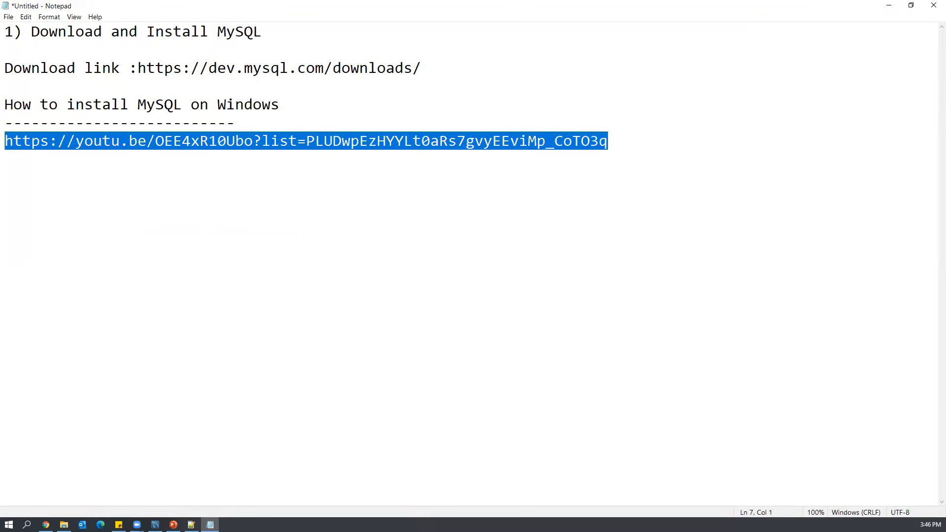
left_click(46, 525)
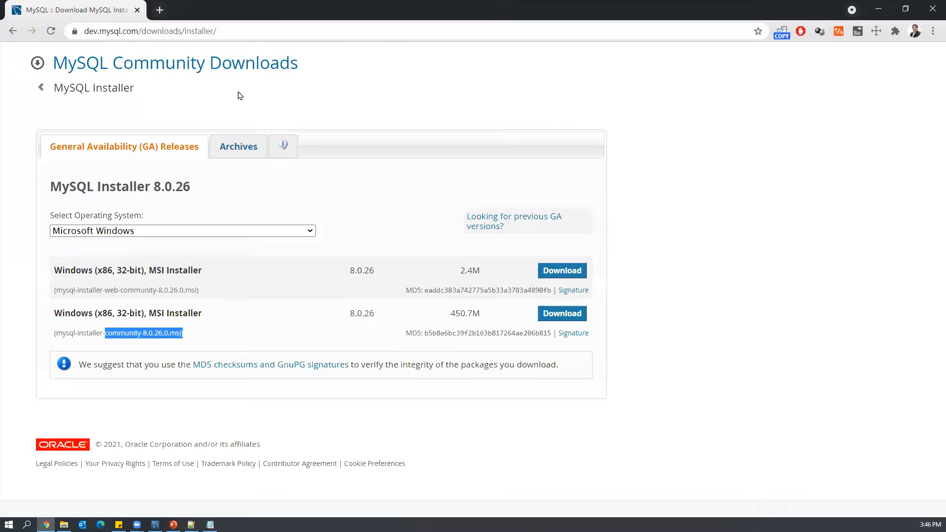
left_click(157, 15)
key("ctrl+v")
key("Return")
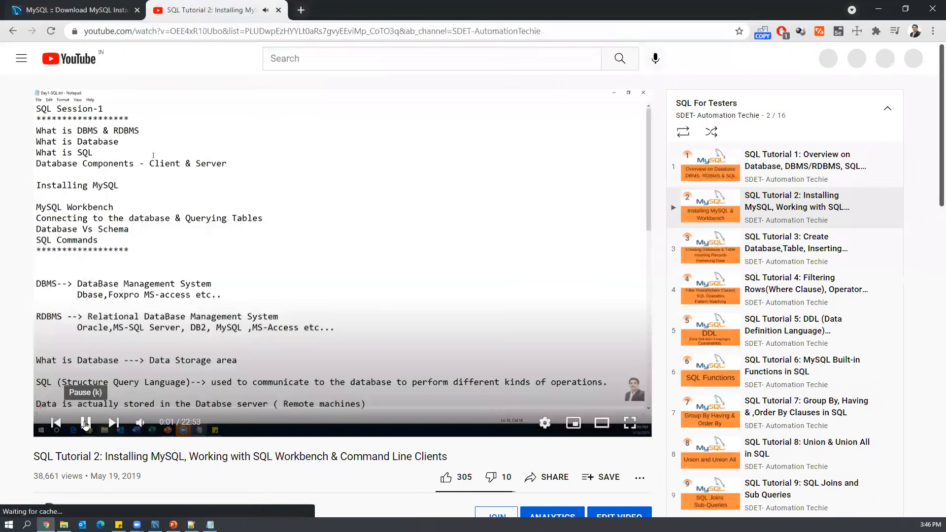
left_click(86, 424)
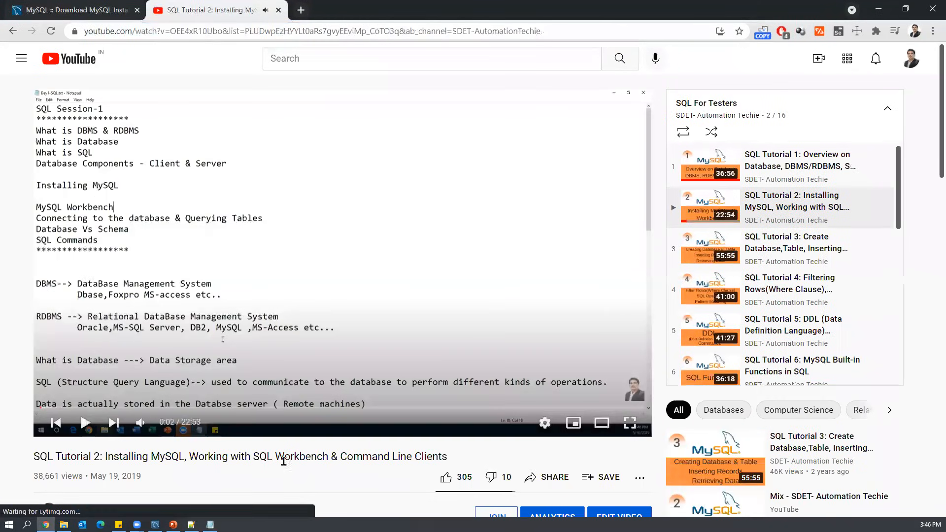
left_click_drag(245, 455, 456, 458)
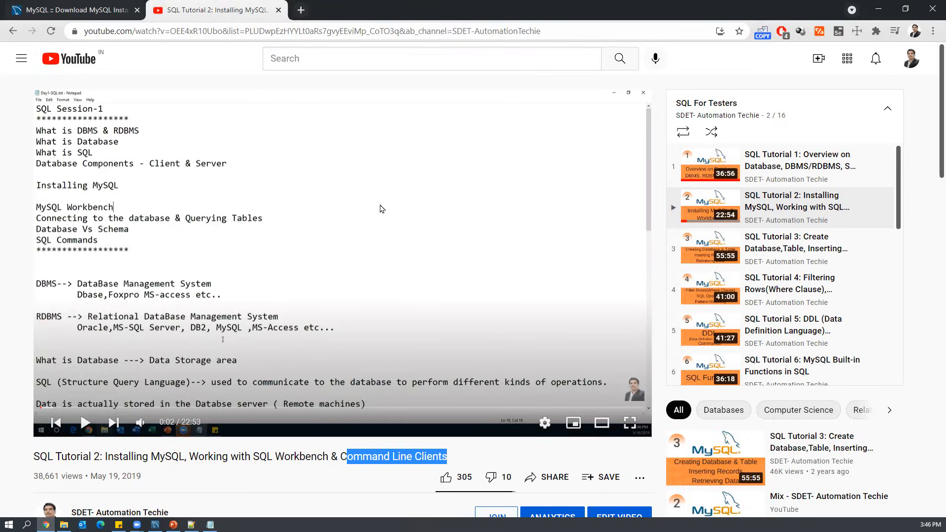
Return to the Notepad notes and review the MySQL installation section and the "Download and Install MySQL" heading.
left_click(879, 10)
left_click(247, 245)
left_click_drag(609, 142, 7, 109)
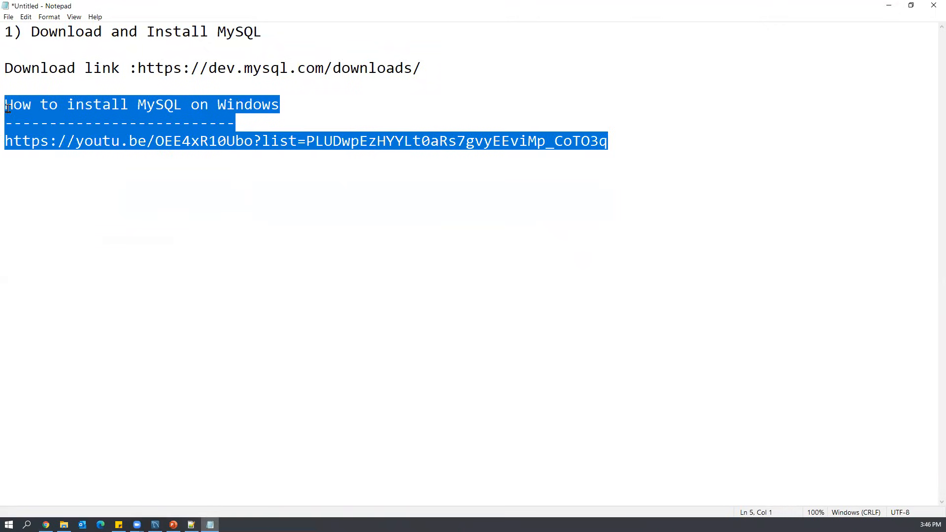
left_click(319, 250)
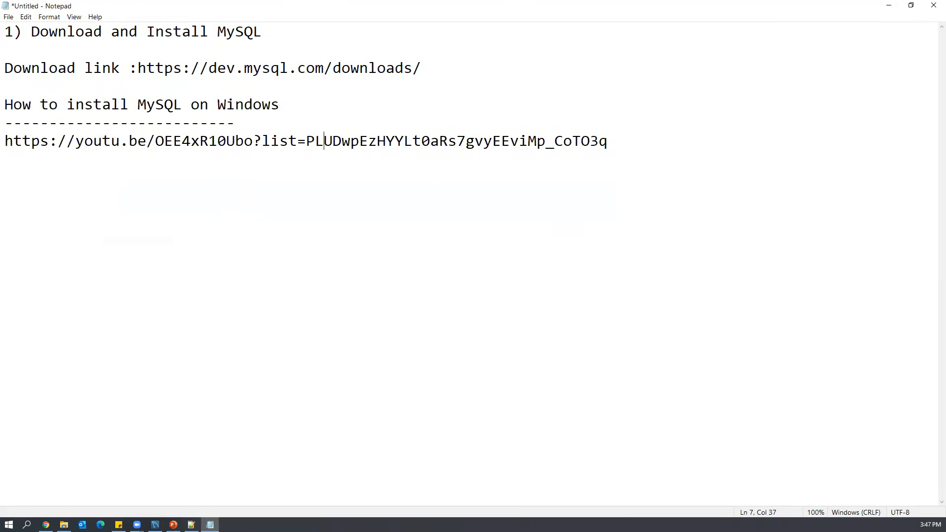
key("alt+Tab")
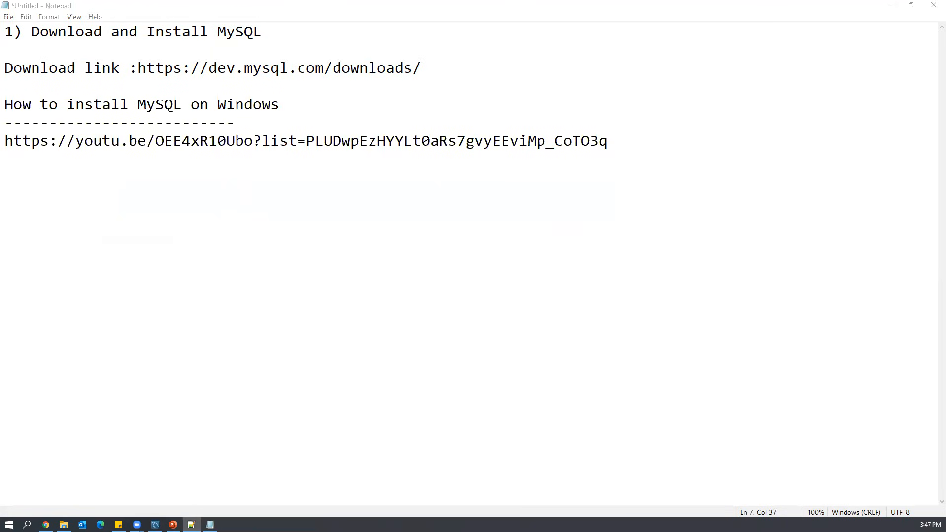
left_click(720, 218)
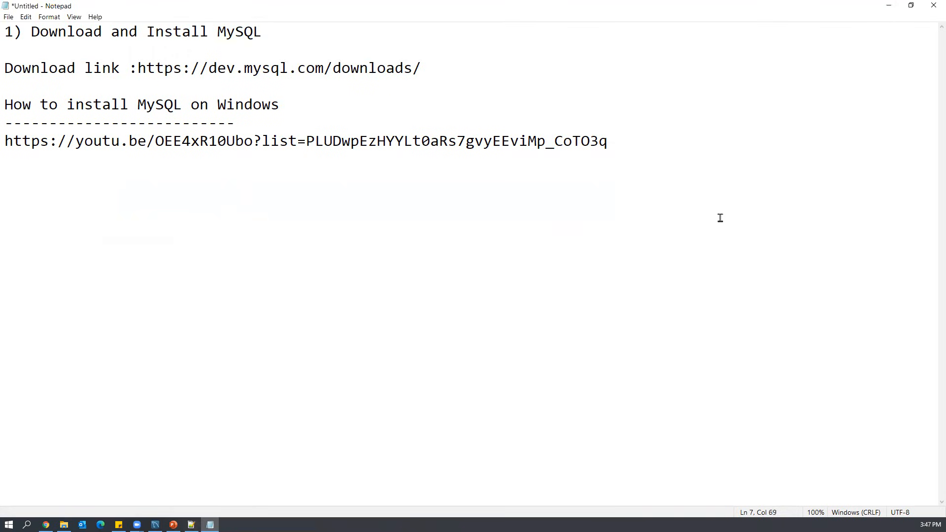
key("alt+Tab")
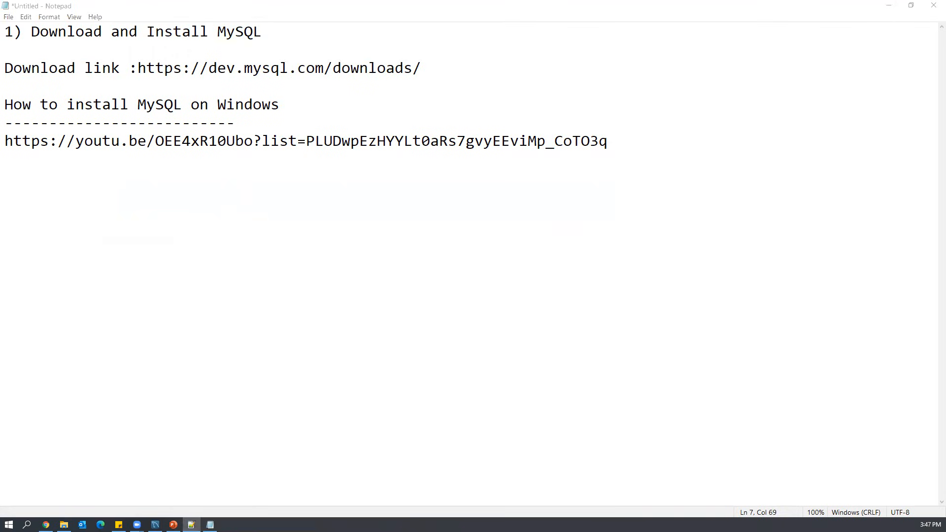
left_click(316, 110)
left_click(270, 40)
key("ctrl+shift+Left")
key("ctrl+shift+Left")
key("ctrl+shift+Left")
key("ctrl+shift+Left")
key("ctrl+shift+Left")
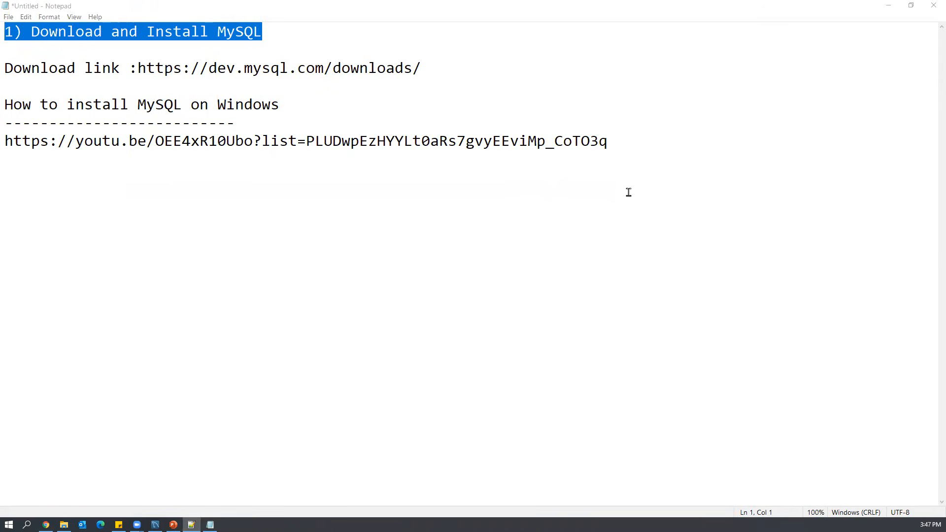
Add the line "2) Download MySQL Sample Database ( classicmodels)" below the YouTube link and highlight the database name.
left_click(687, 165)
key("Return")
key("Return")
type("2) Download MySQL Sample Database ( classicmodels)")
left_click_drag(102, 178, 436, 179)
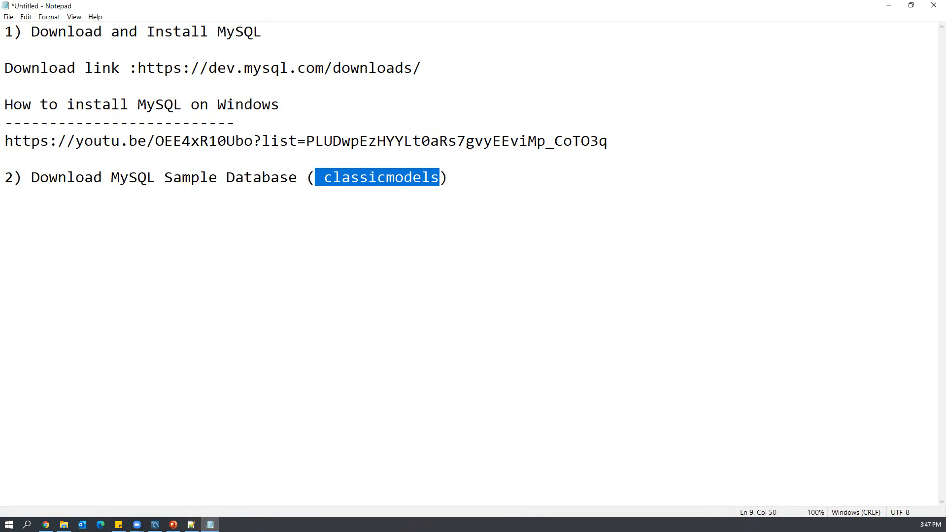
Switch to Chrome, replace the YouTube tab with a new one, and search Google for a classicmodels database download.
left_click(46, 525)
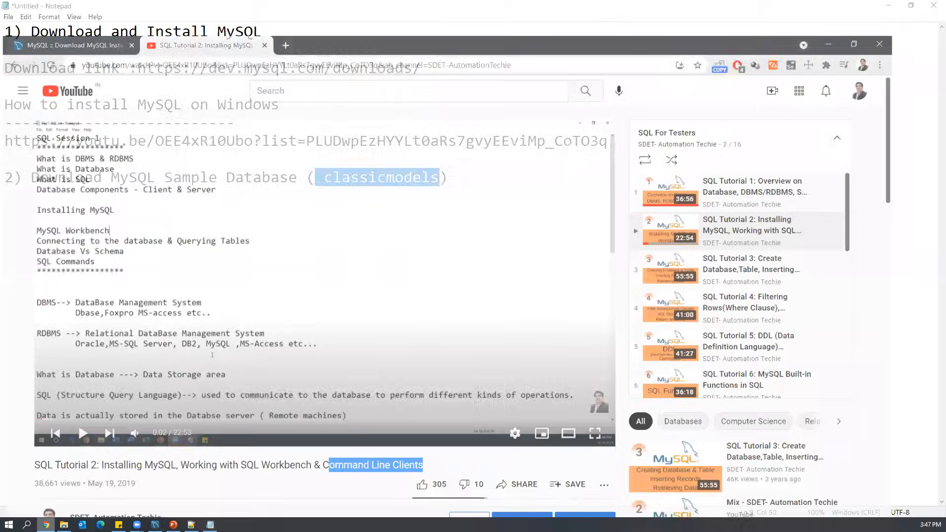
left_click(297, 9)
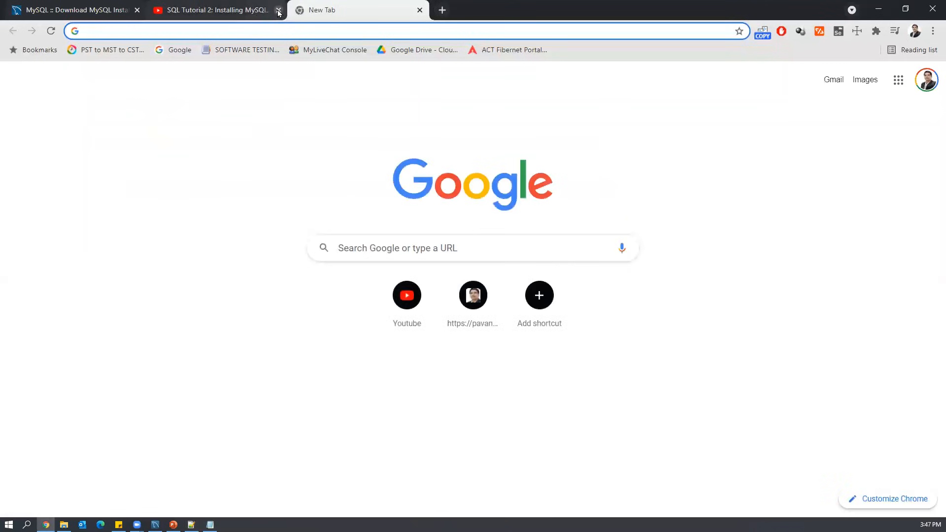
left_click(278, 10)
left_click(235, 27)
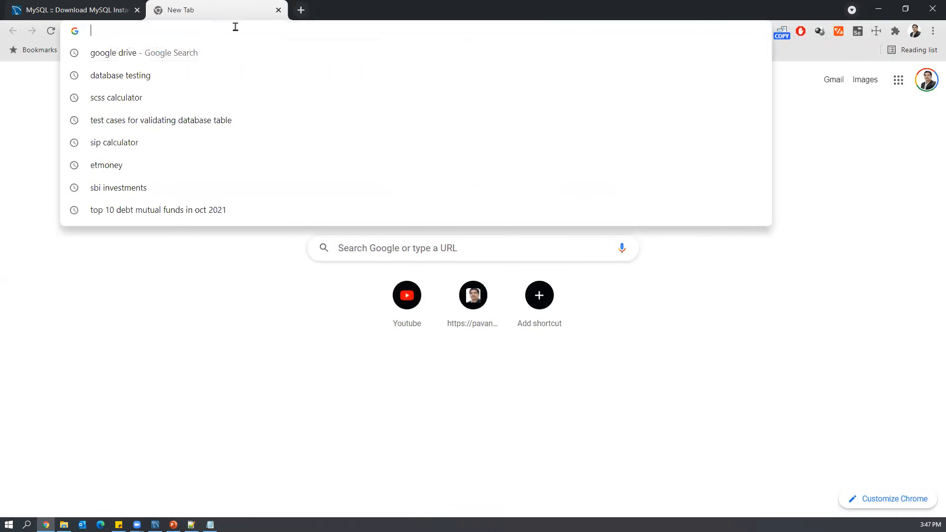
type("downlaod clas")
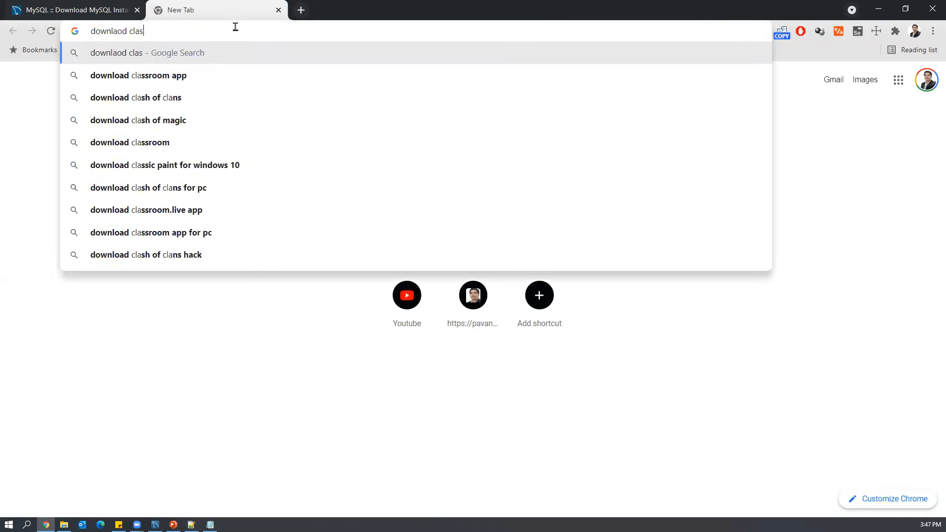
type("sicmodels database")
key("Return")
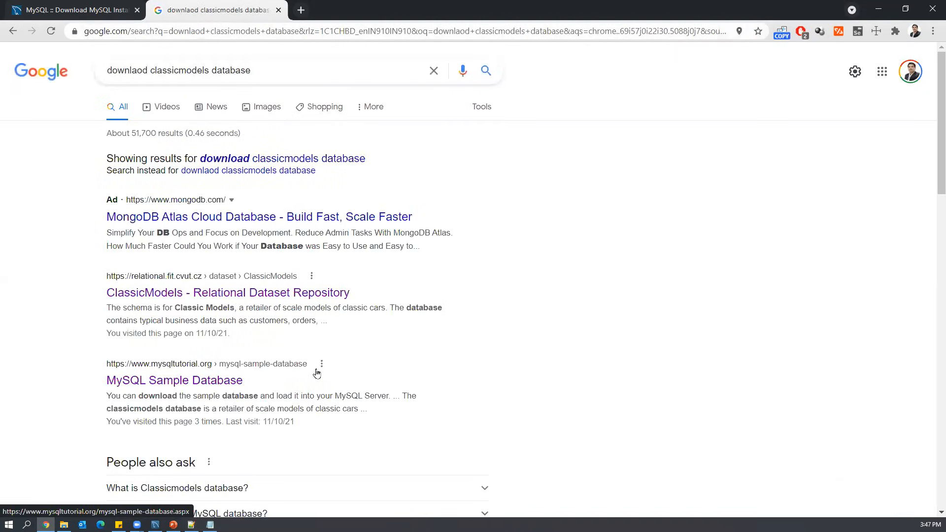
Open the MySQL Sample Database result from mysqltutorial.org, look over the page, and highlight its web address.
scroll(388, 391, "down", 3)
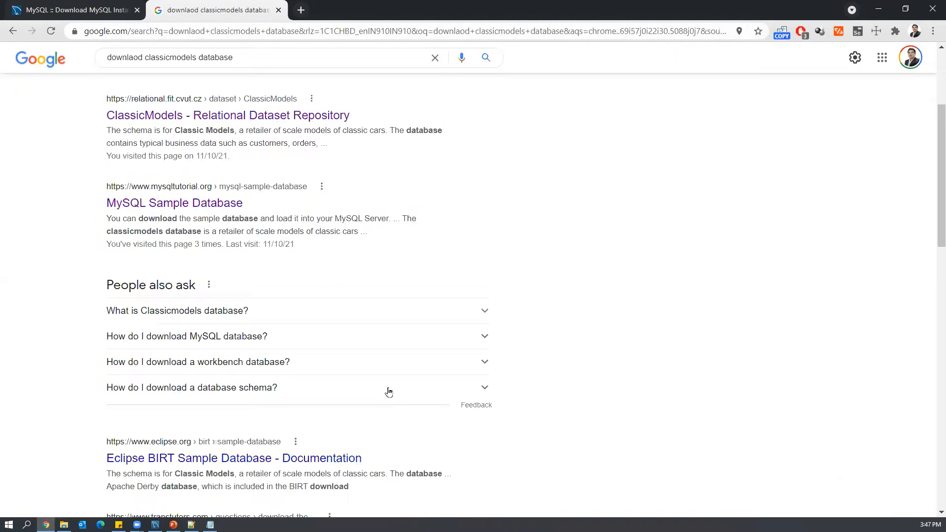
left_click(215, 205)
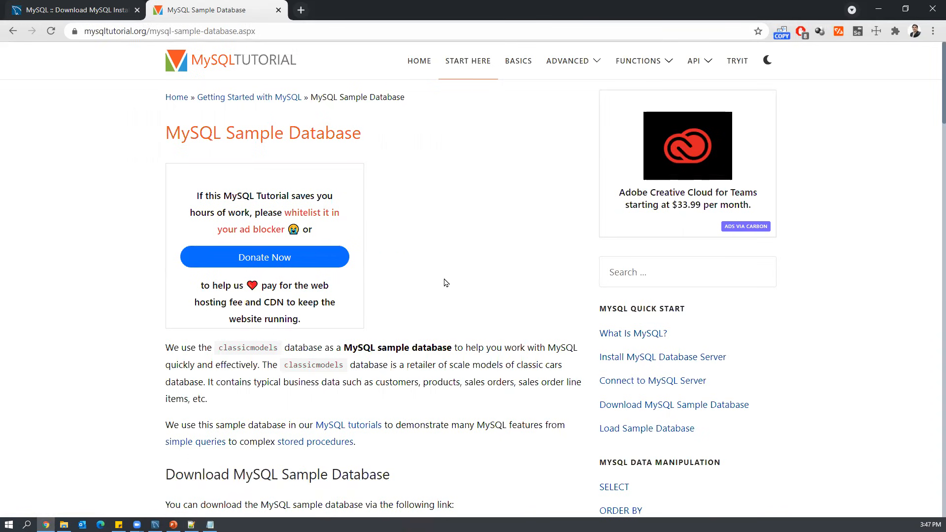
scroll(445, 281, "down", 3)
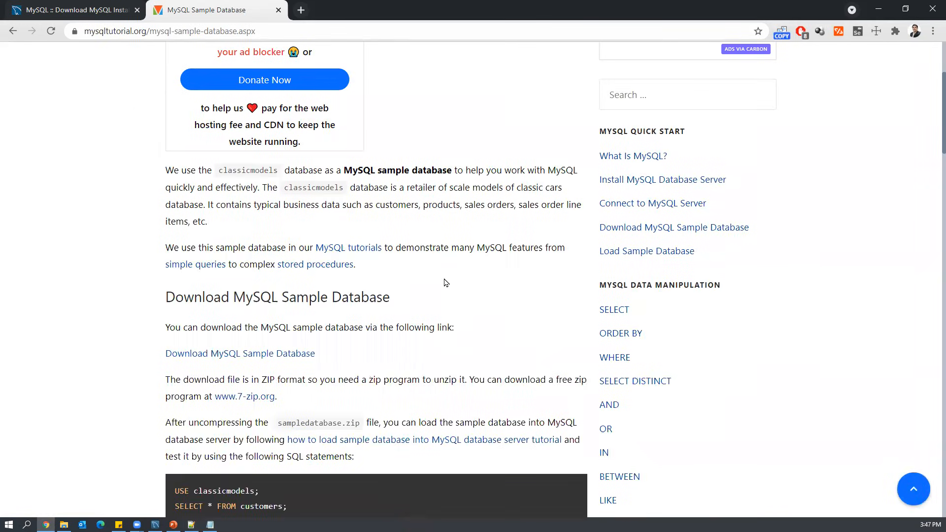
scroll(445, 282, "up", 3)
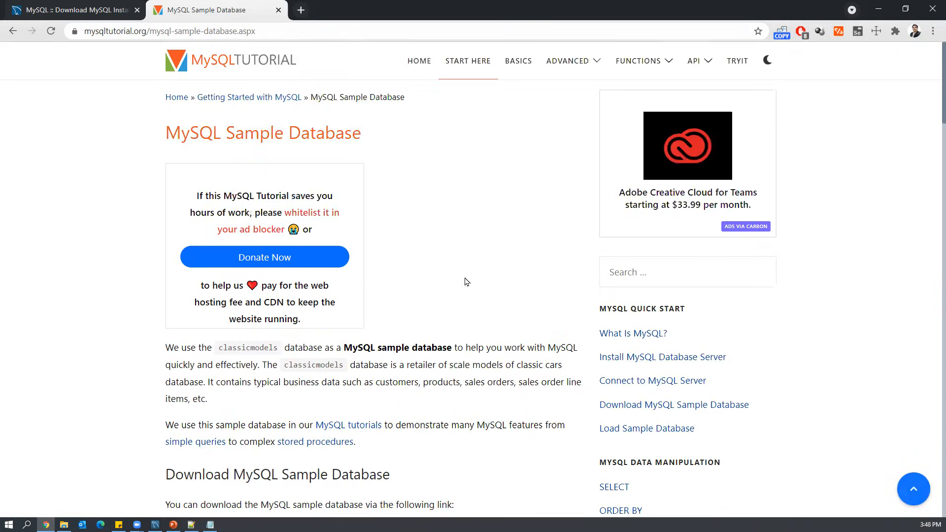
left_click_drag(308, 29, 94, 31)
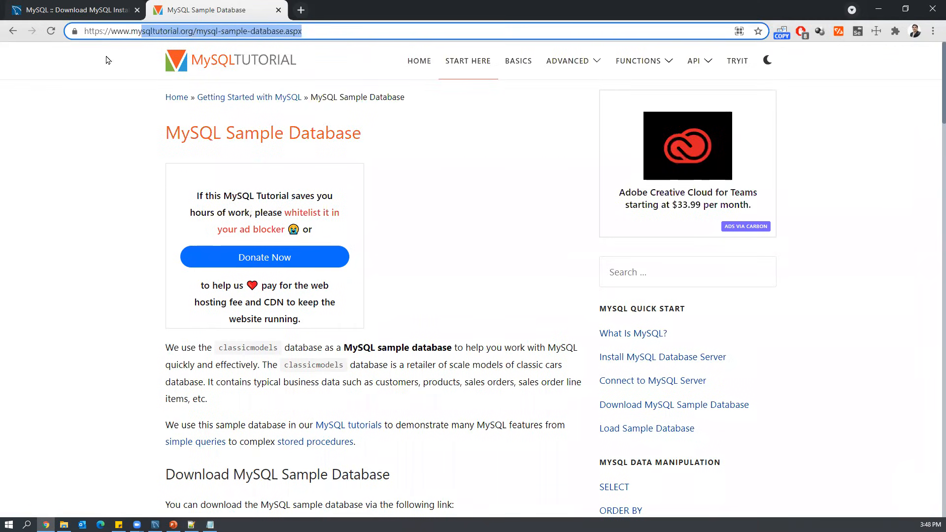
Download the zip file from the Download MySQL Sample Database section and highlight its download link.
scroll(428, 322, "down", 3)
left_click_drag(164, 302, 407, 306)
scroll(474, 358, "down", 3)
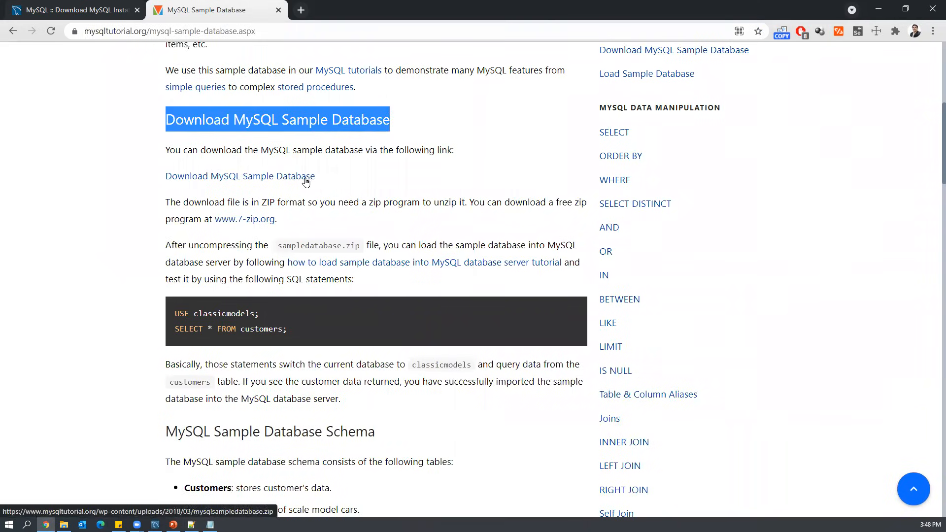
left_click(303, 177)
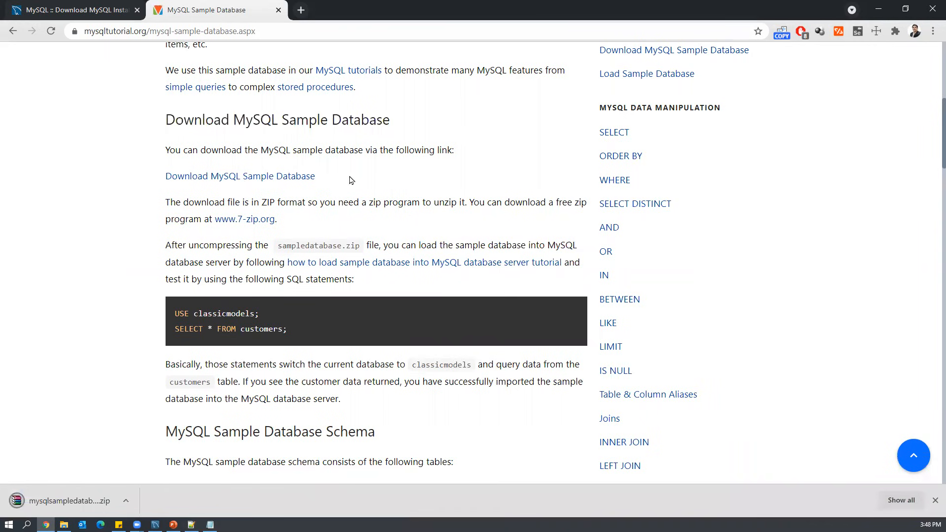
left_click_drag(351, 178, 152, 177)
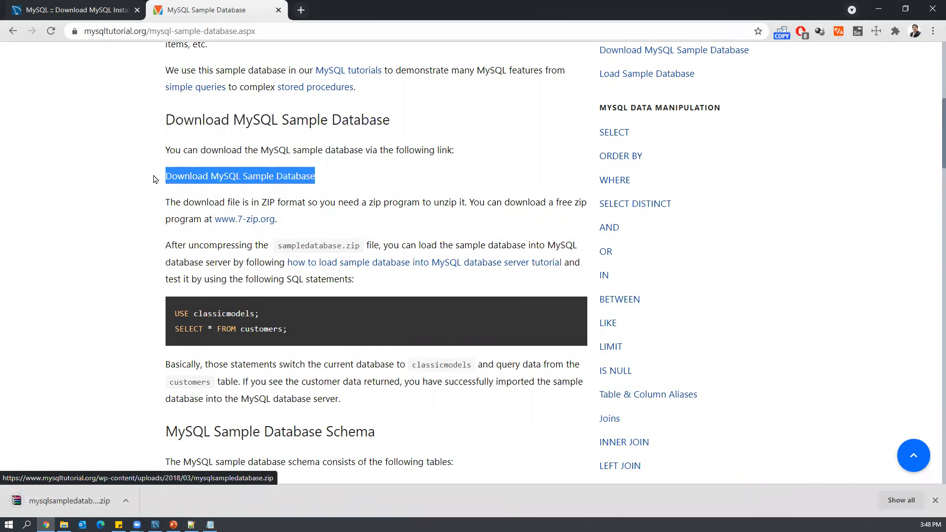
Show the downloaded sample database zip in its folder and select the extracted mysqlsampledatabase.sql file.
right_click(102, 498)
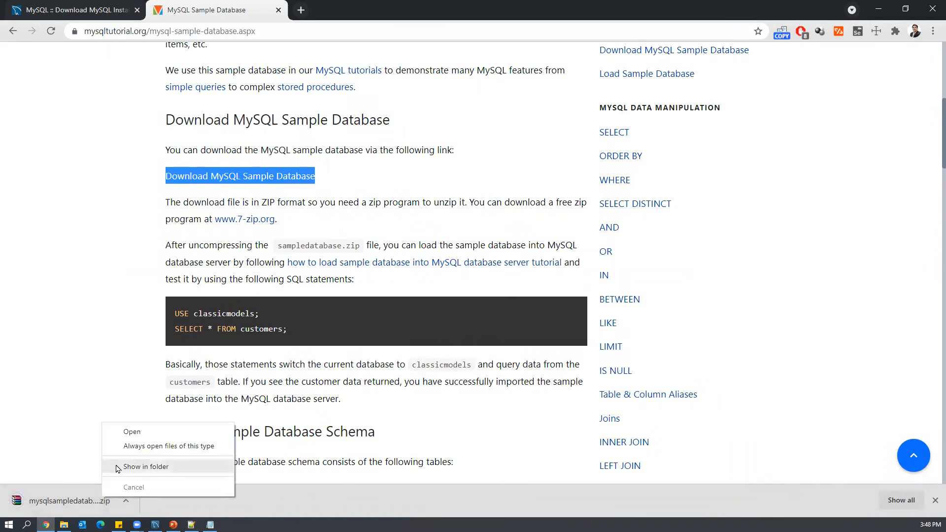
left_click(117, 468)
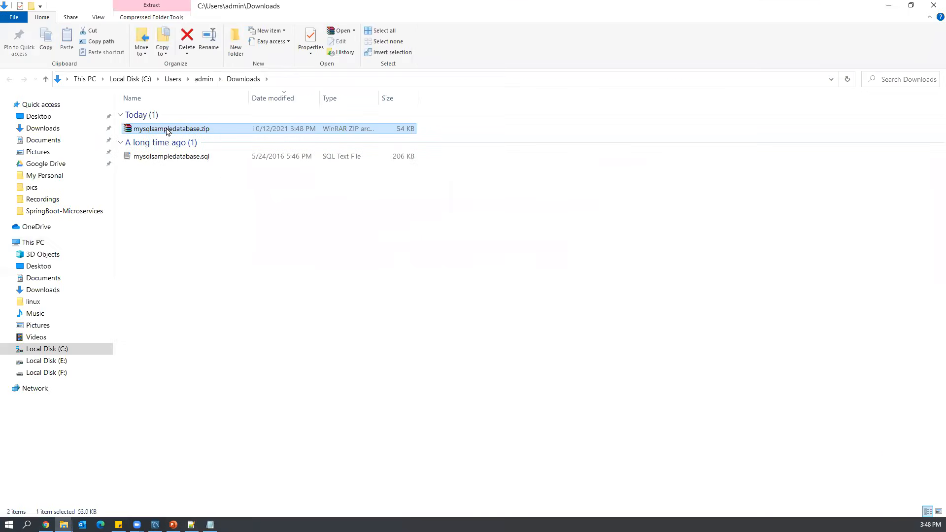
left_click(204, 157)
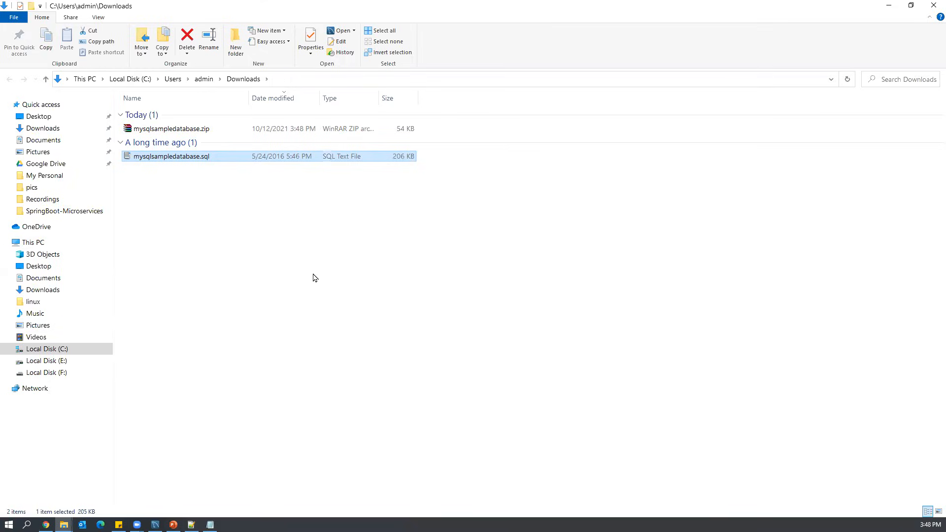
Switch to Notepad, highlight the MySQL download and install lines, and launch MySQL Workbench 8.0 CE in a maximized window.
left_click(210, 524)
left_click_drag(491, 82, 7, 32)
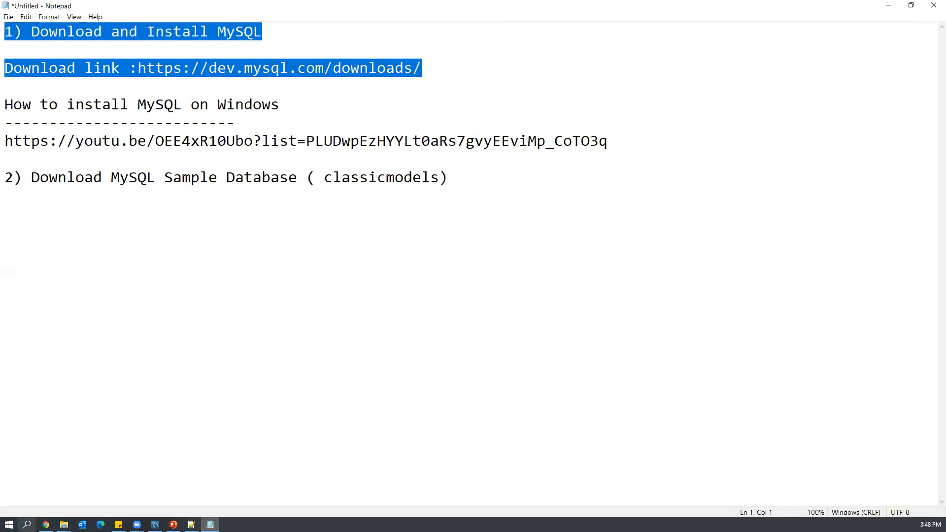
left_click(26, 525)
type("wo")
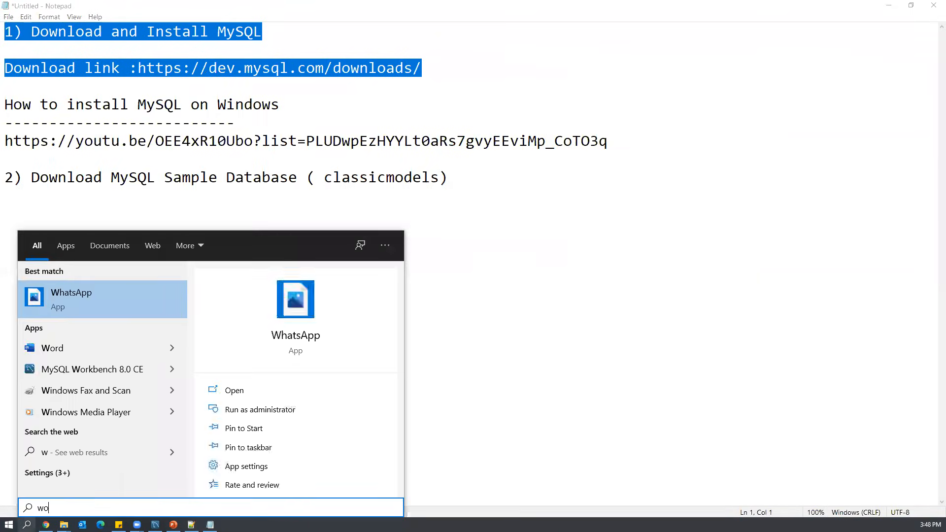
key("Down")
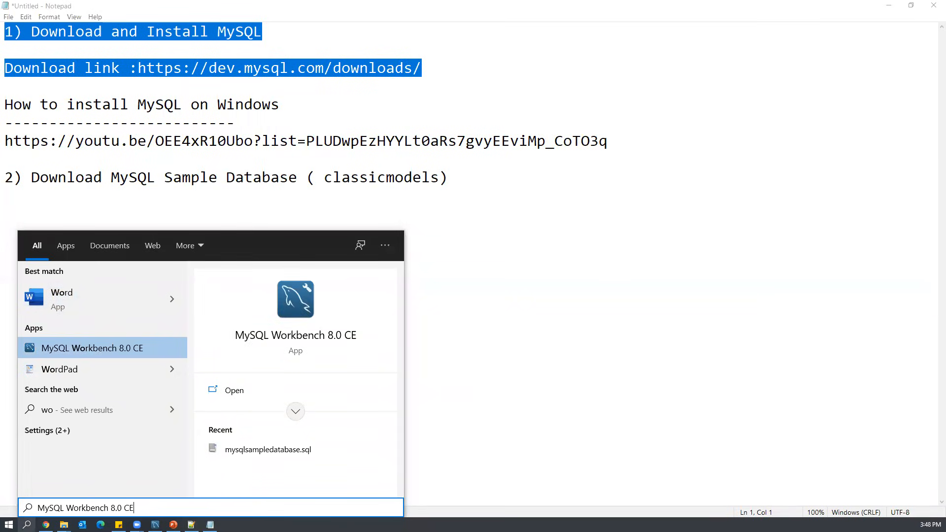
key("Return")
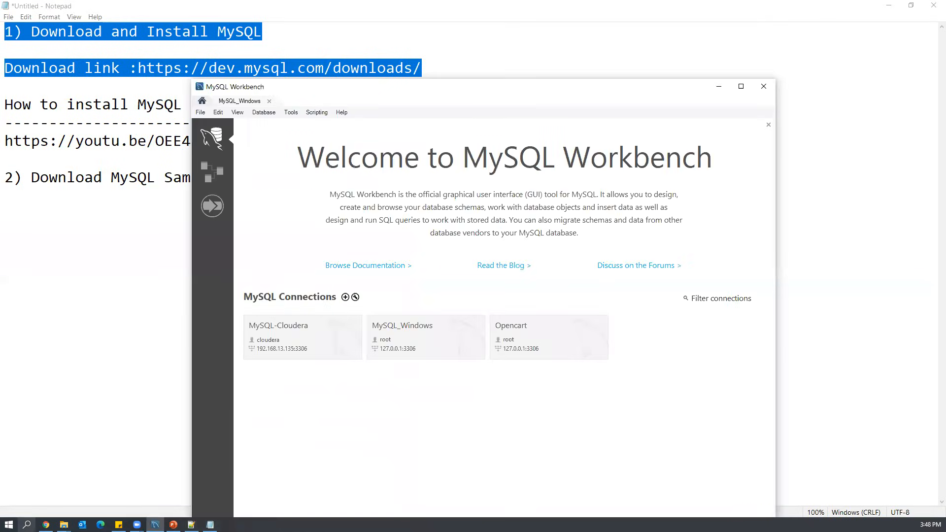
left_click(740, 87)
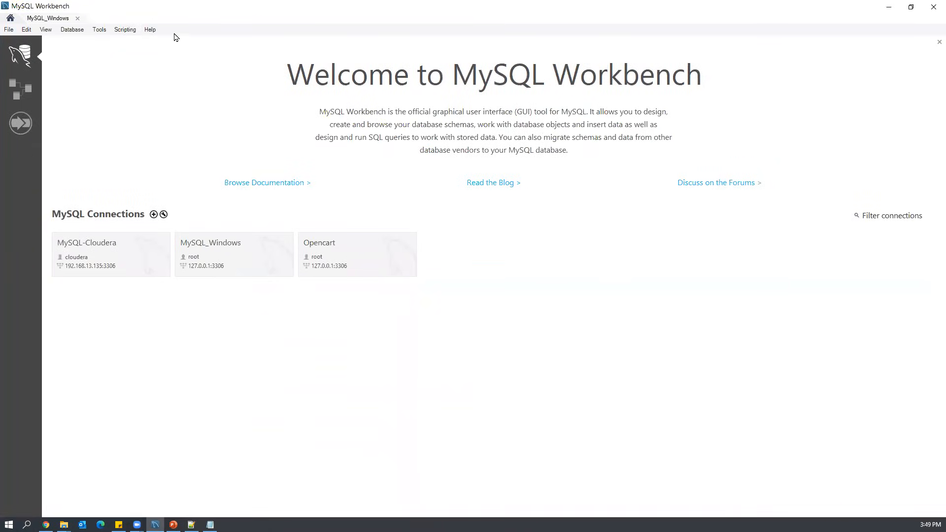
Connect to the database with the stored MySQL_Windows connection after highlighting its hostname, port and username.
left_click(73, 30)
left_click(77, 41)
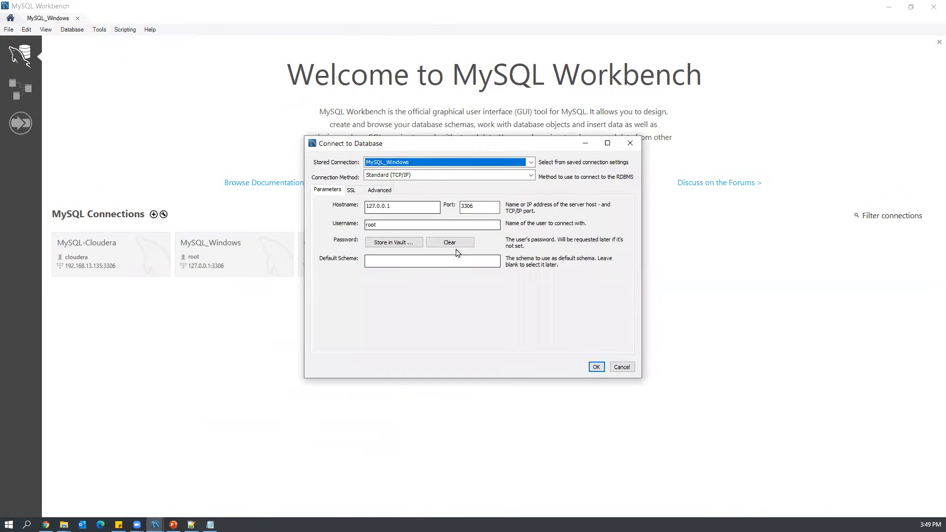
left_click(428, 206)
left_click_drag(428, 206, 352, 207)
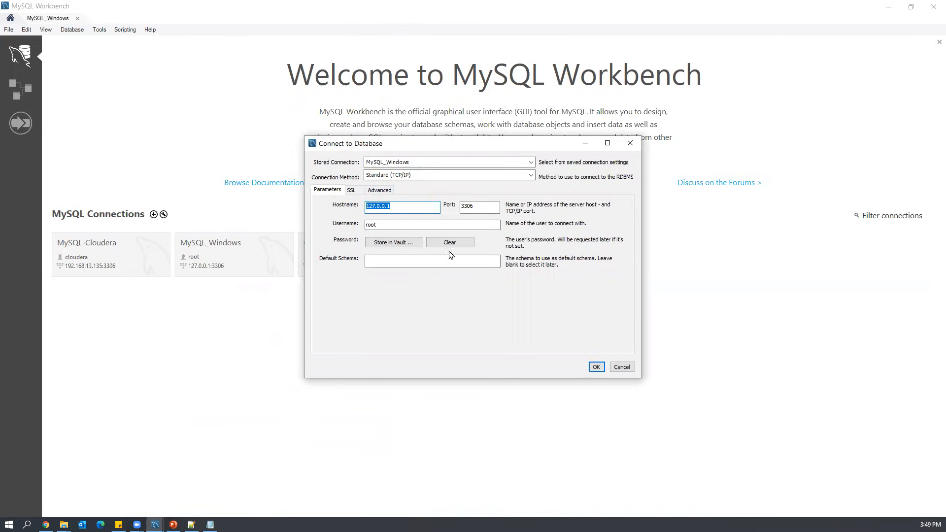
key("Tab")
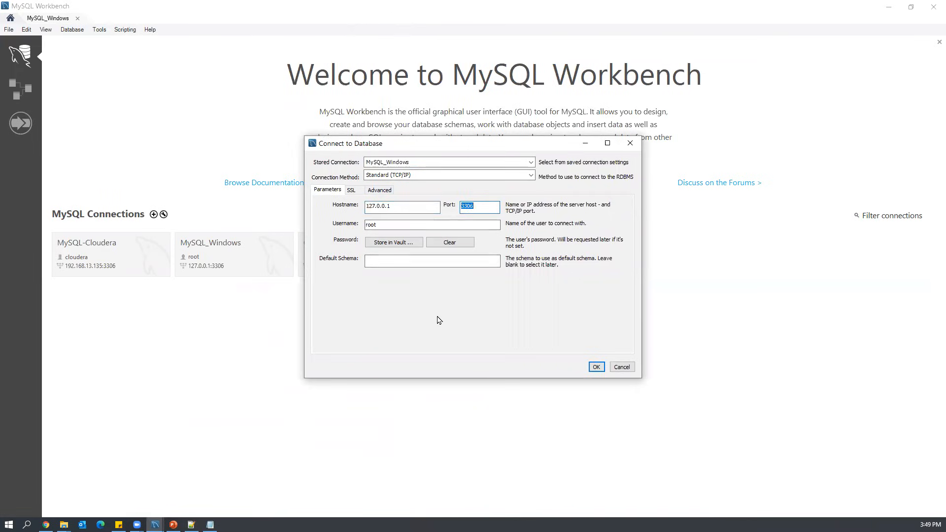
left_click(402, 225)
left_click_drag(402, 226, 354, 225)
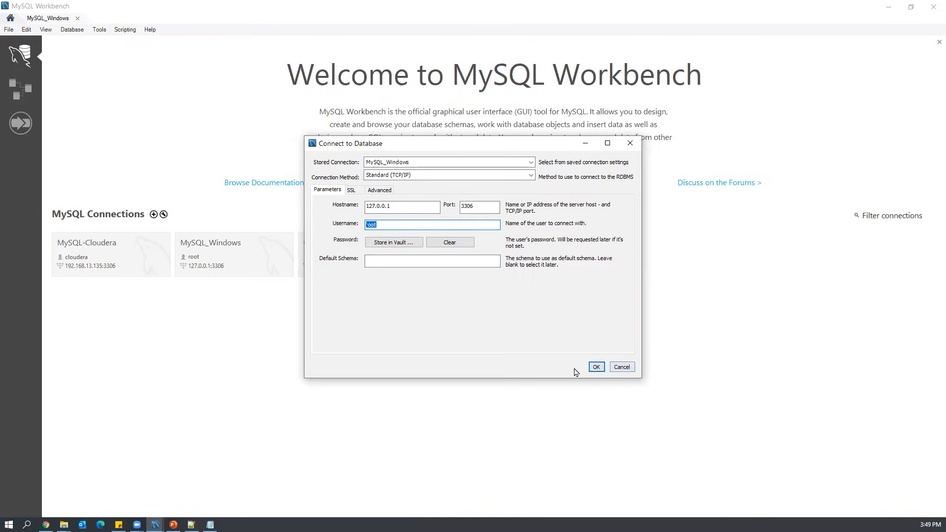
left_click(596, 368)
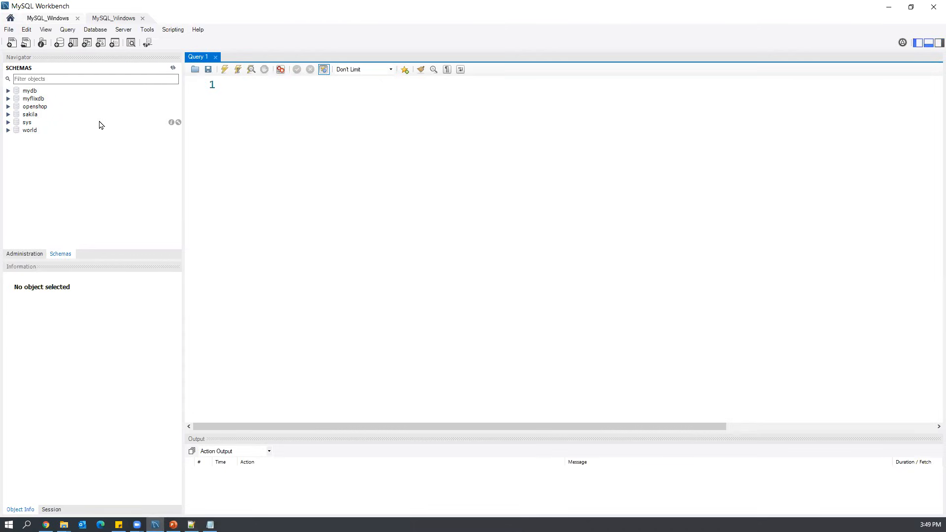
Switch to the first MySQL_Windows connection and look at mysqlsampledatabase.sql in the Downloads folder before returning to MySQL Workbench.
left_click(57, 19)
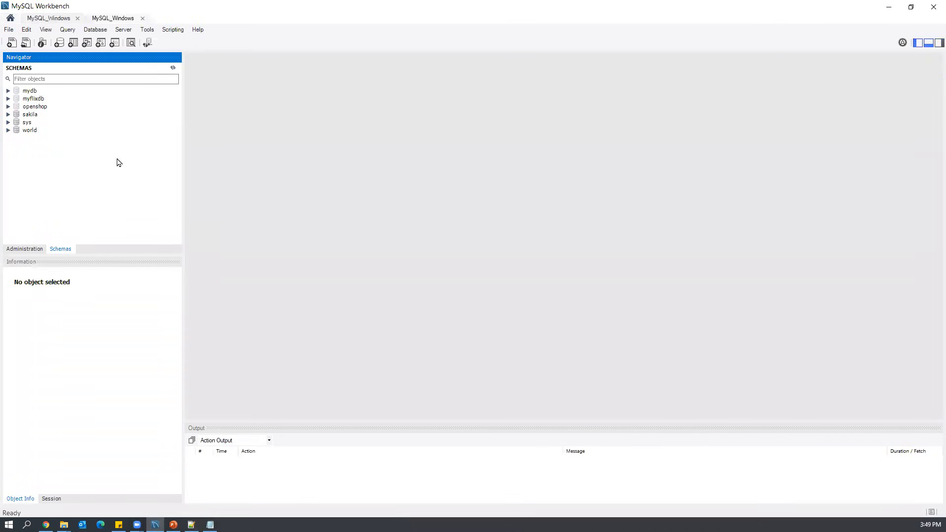
mouse_move(64, 525)
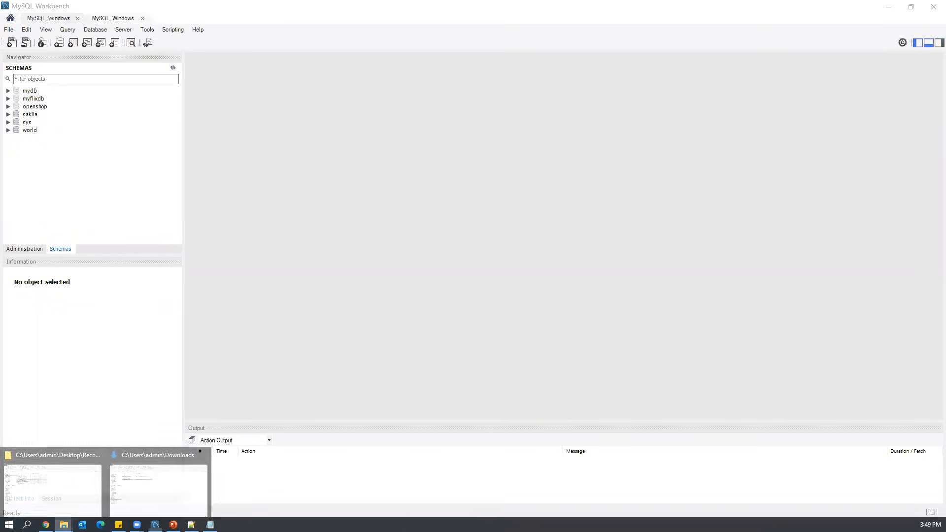
left_click(133, 494)
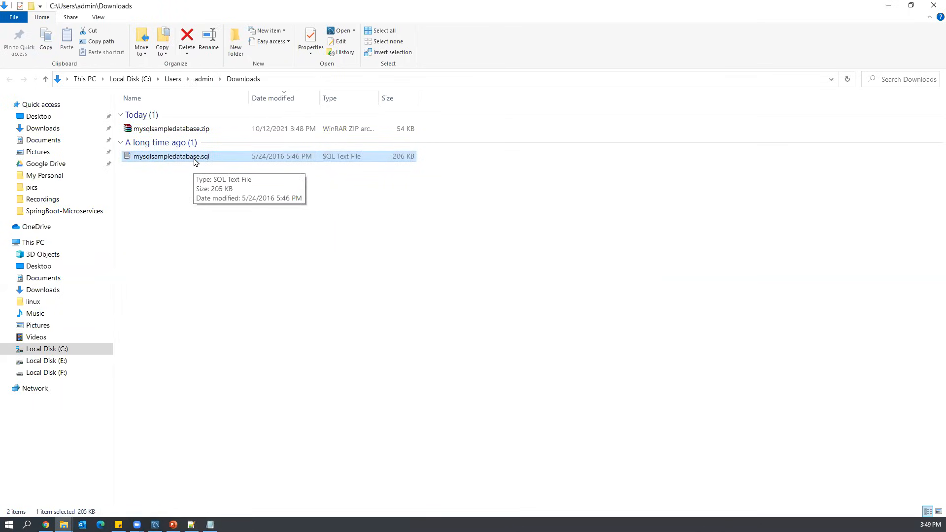
left_click(155, 524)
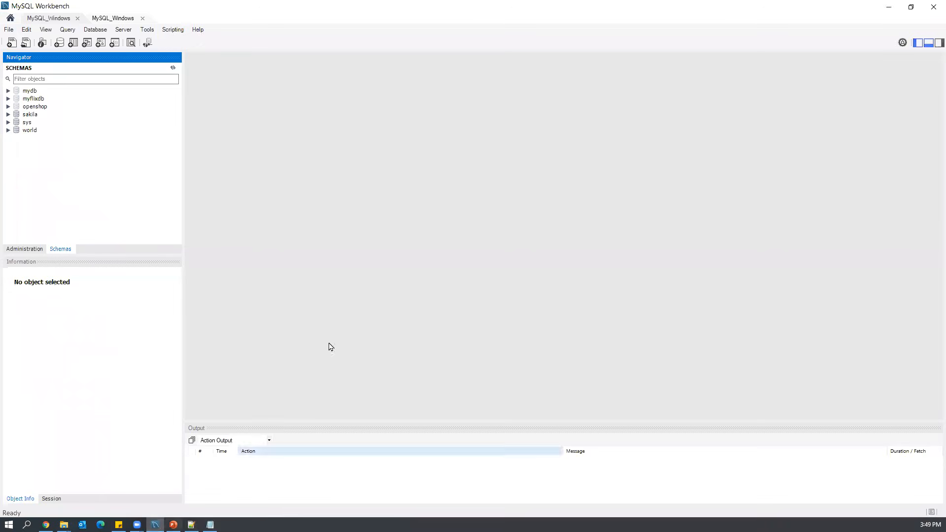
Open a new SQL script and write and execute the statement "create database classicmodels;".
left_click(12, 43)
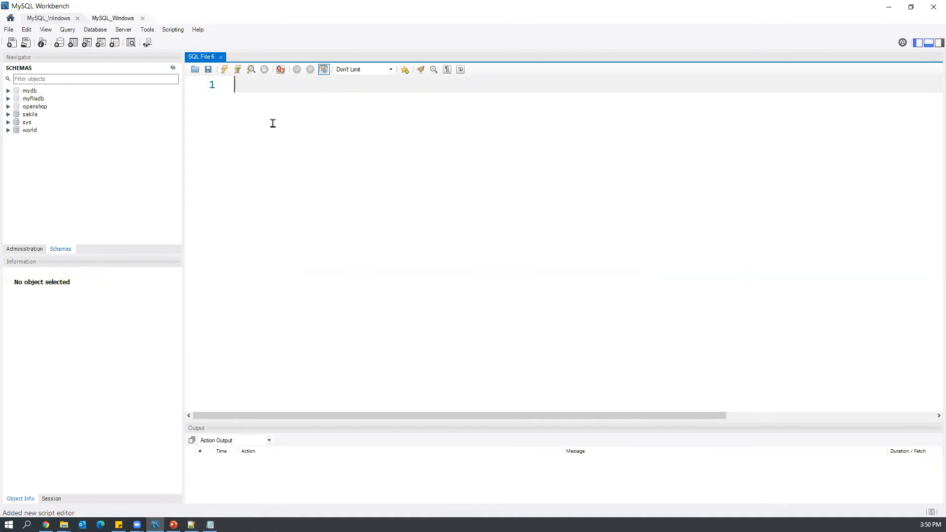
type("create")
left_click_drag(286, 85, 222, 83)
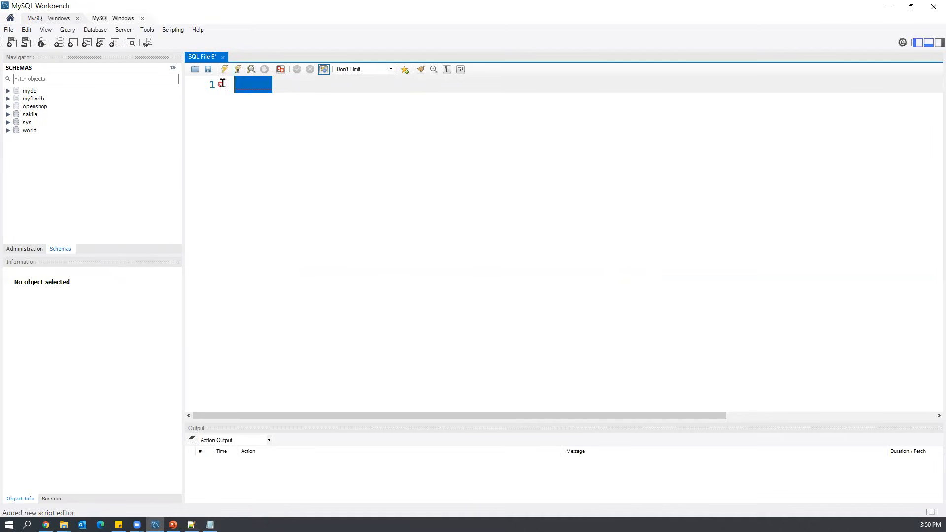
left_click(306, 93)
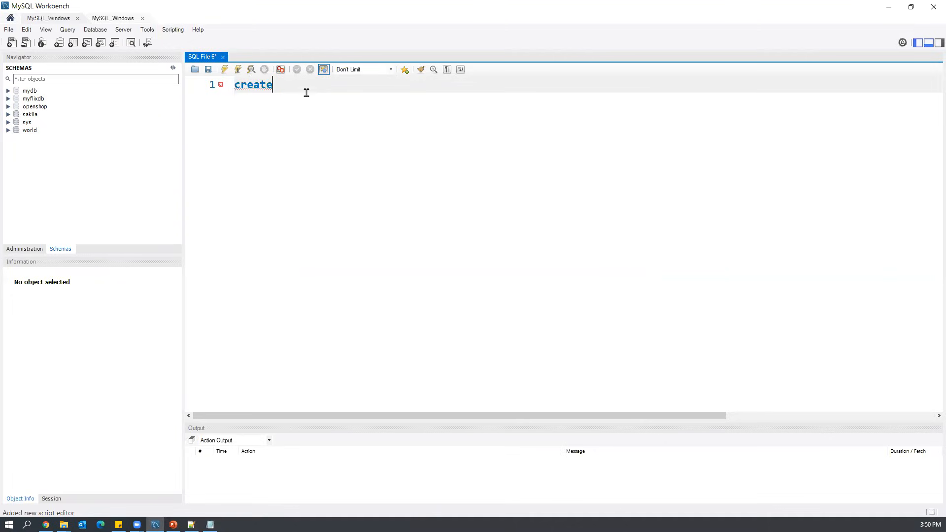
type("database classic")
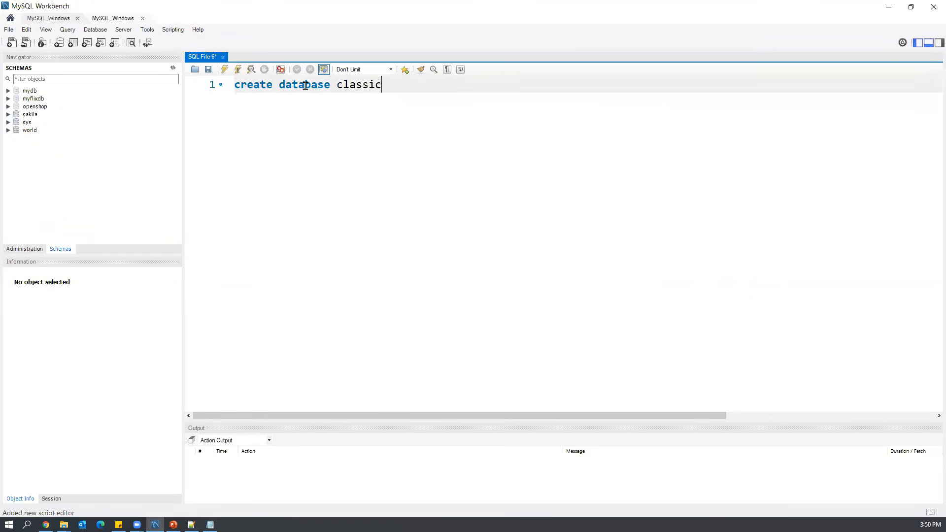
type("models;")
left_click_drag(440, 85, 228, 84)
left_click(224, 69)
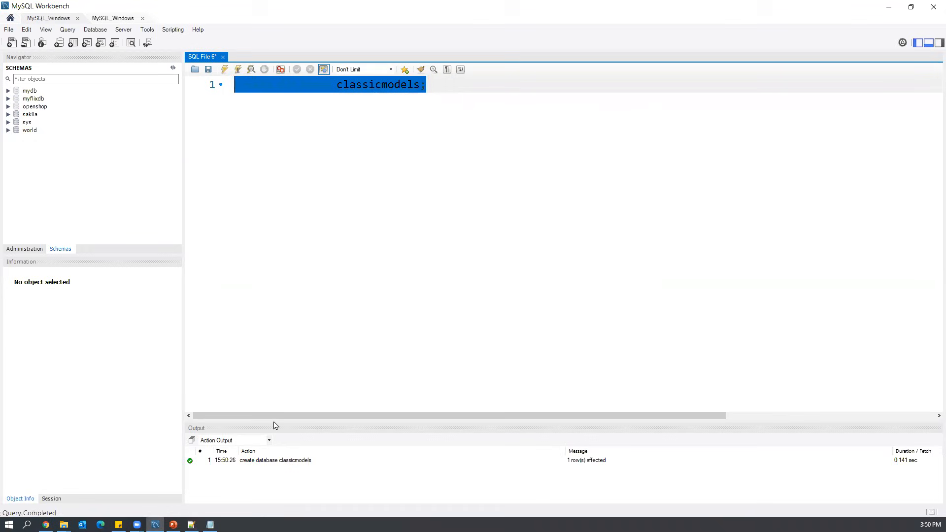
Refresh the schema list and expand the classicmodels schema to inspect its object categories.
right_click(111, 114)
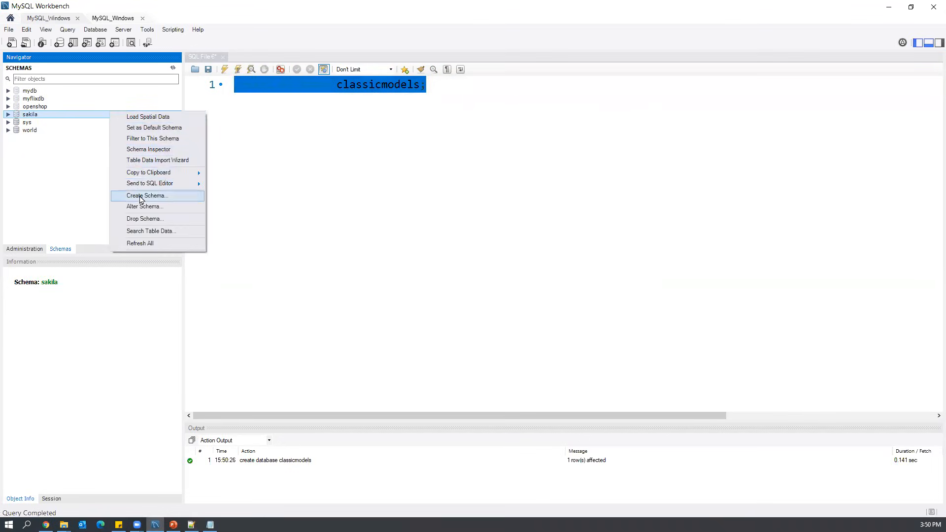
left_click(140, 243)
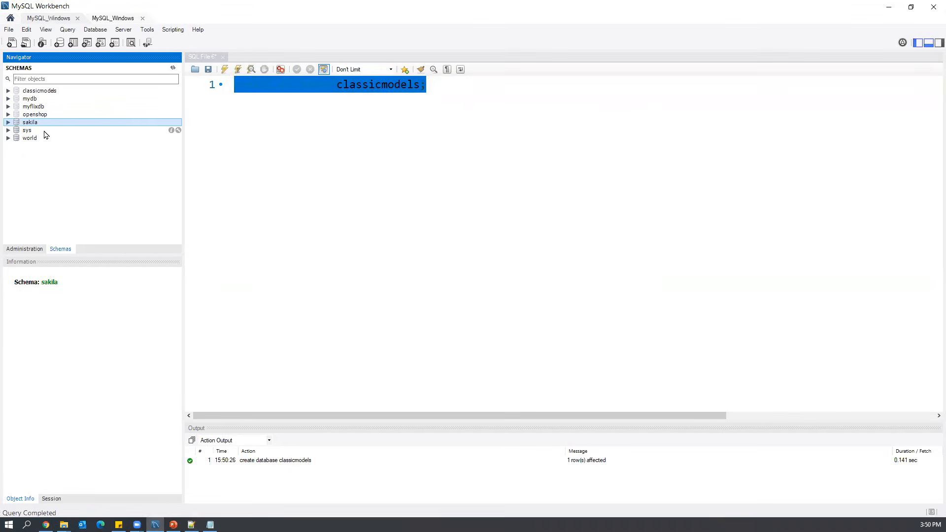
left_click(39, 92)
left_click(9, 91)
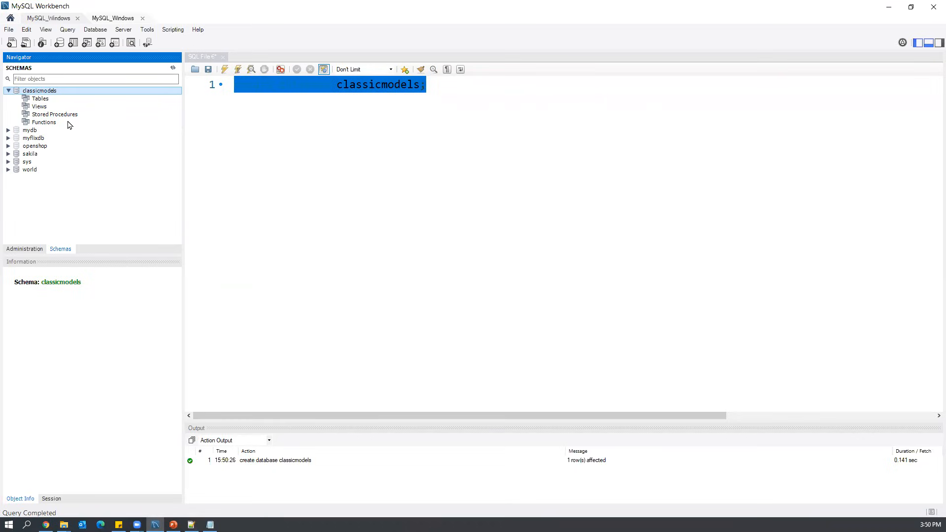
left_click(42, 121)
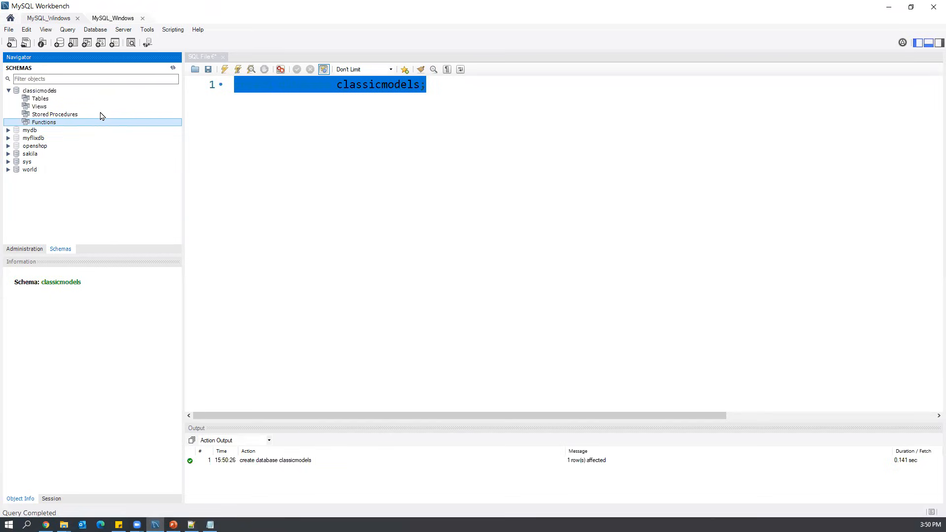
Add two new lines below the create database statement in the SQL script.
left_click(296, 124)
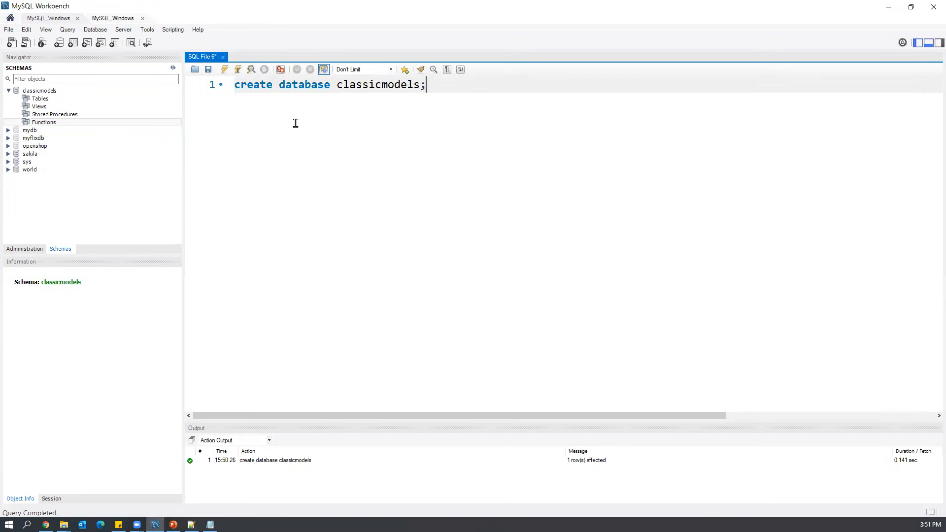
key("Return")
key("Return")
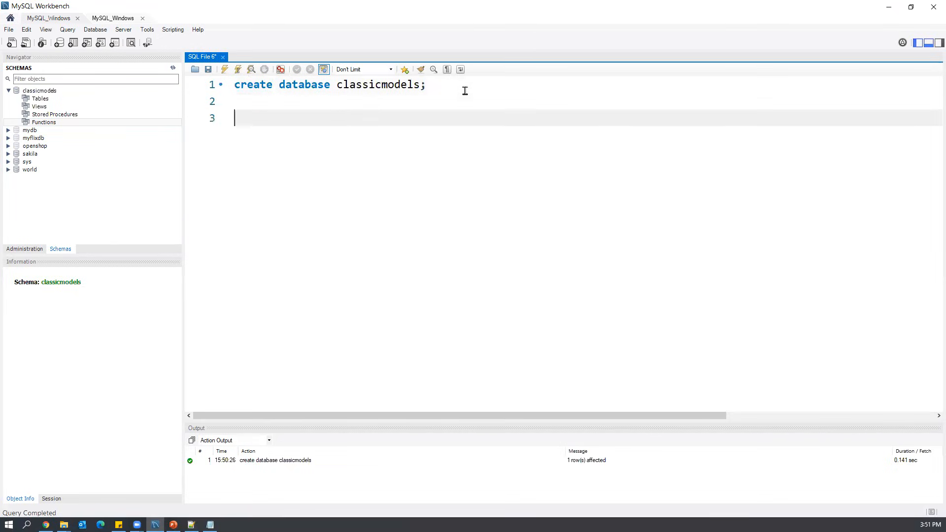
Check the mysqlsampledatabase.sql file in the Downloads folder and return to MySQL Workbench.
left_click(63, 525)
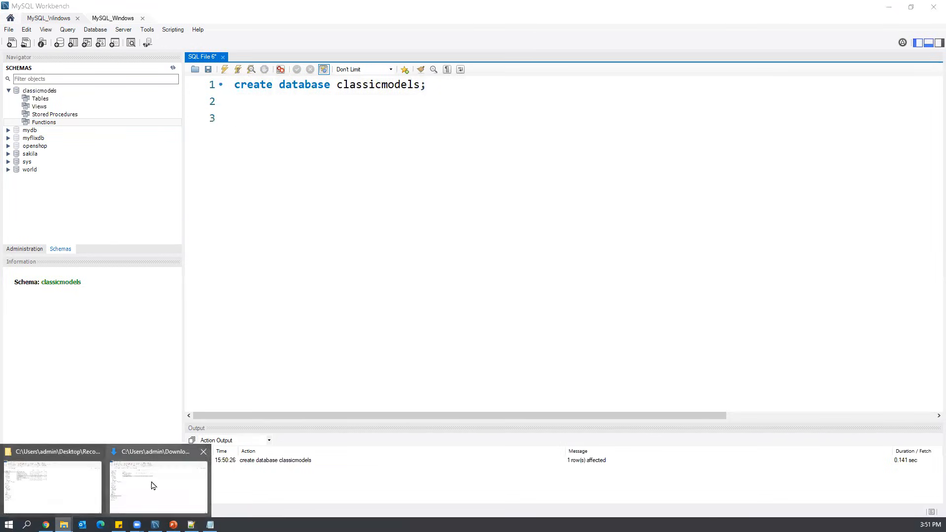
left_click(154, 485)
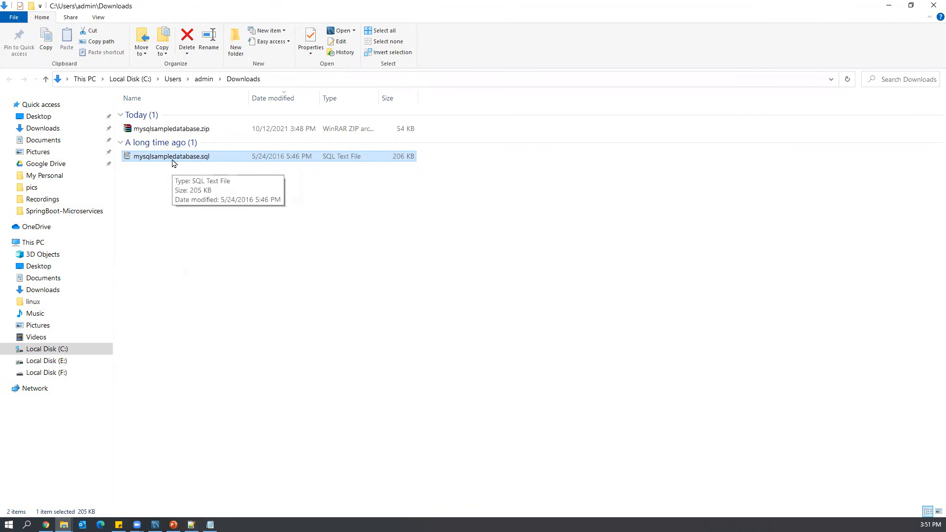
left_click(155, 524)
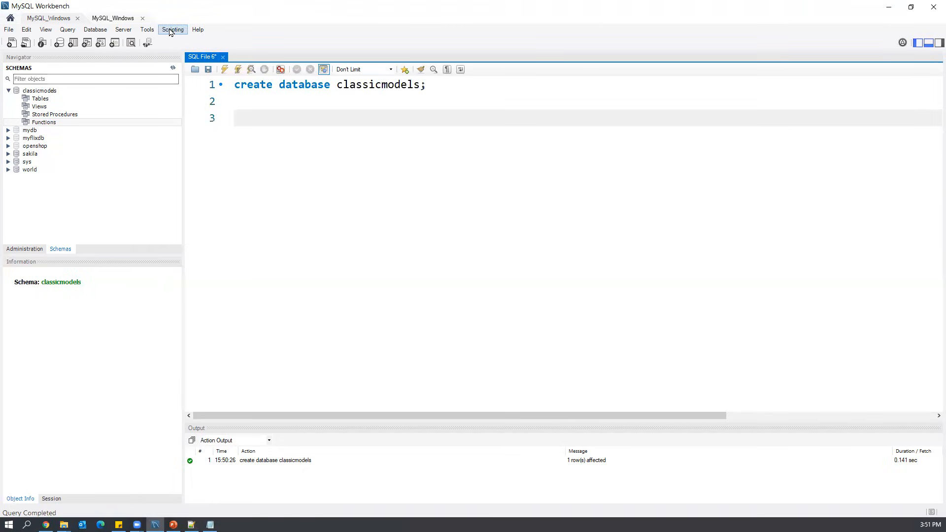
Open Data Import and choose the self-contained file mysqlsampledatabase.sql from the Desktop's Recordings folder as the import source.
left_click(123, 31)
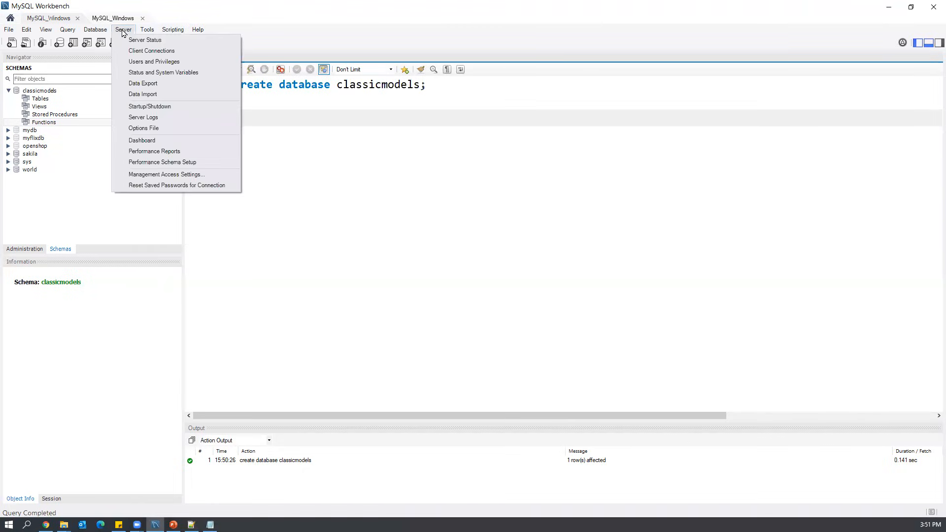
left_click(155, 98)
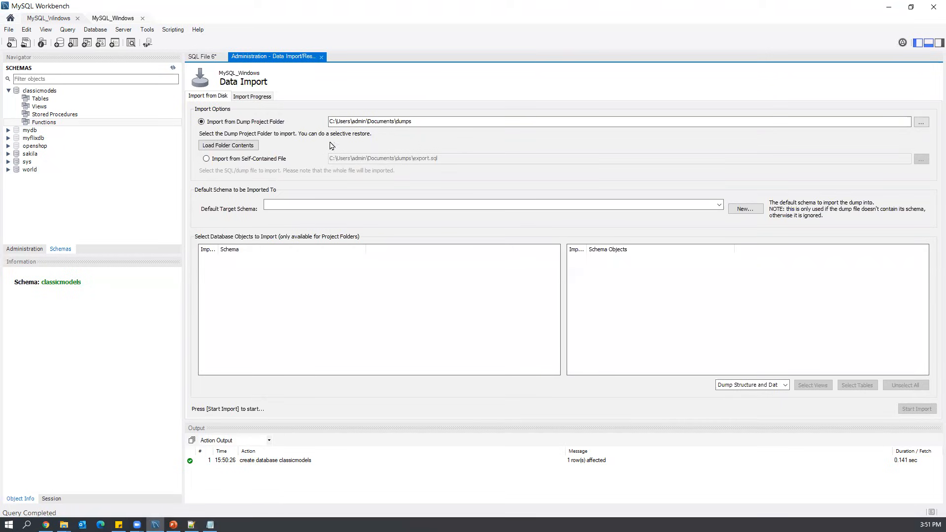
left_click(215, 162)
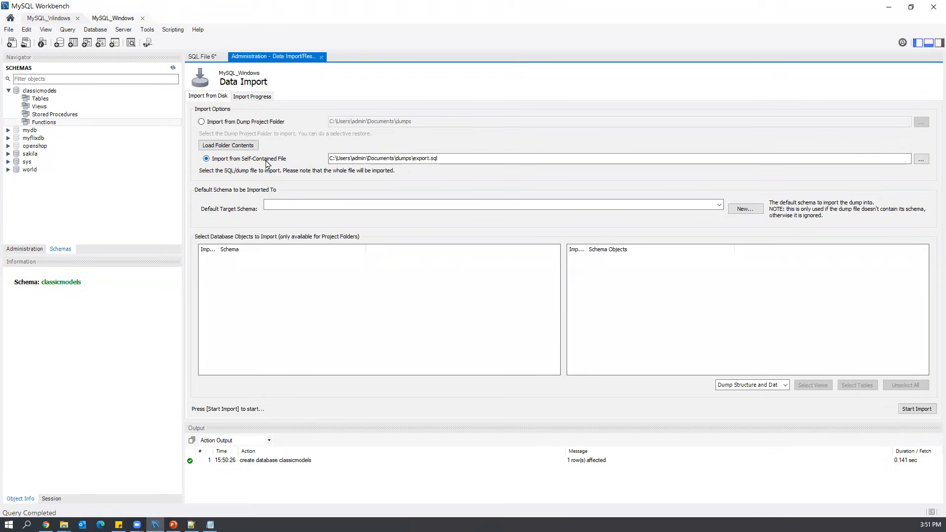
left_click(398, 157)
left_click_drag(398, 156, 328, 157)
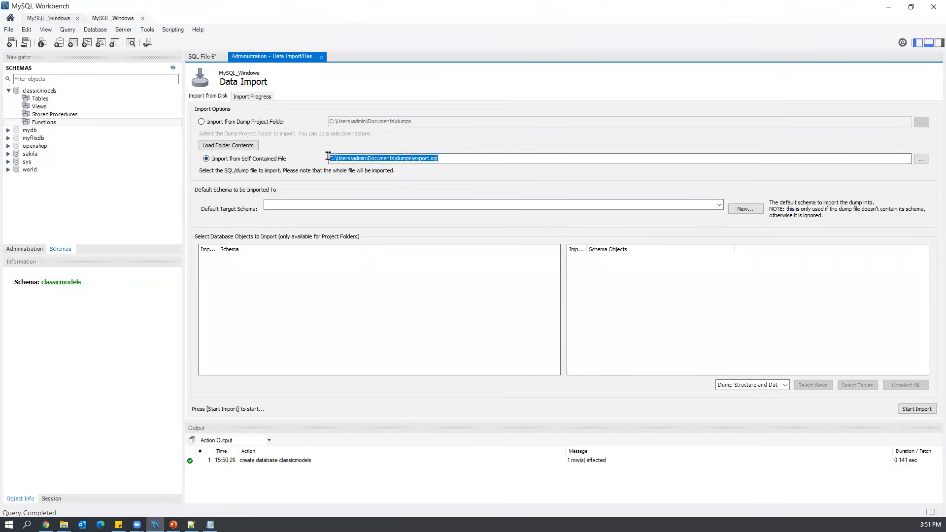
left_click(921, 159)
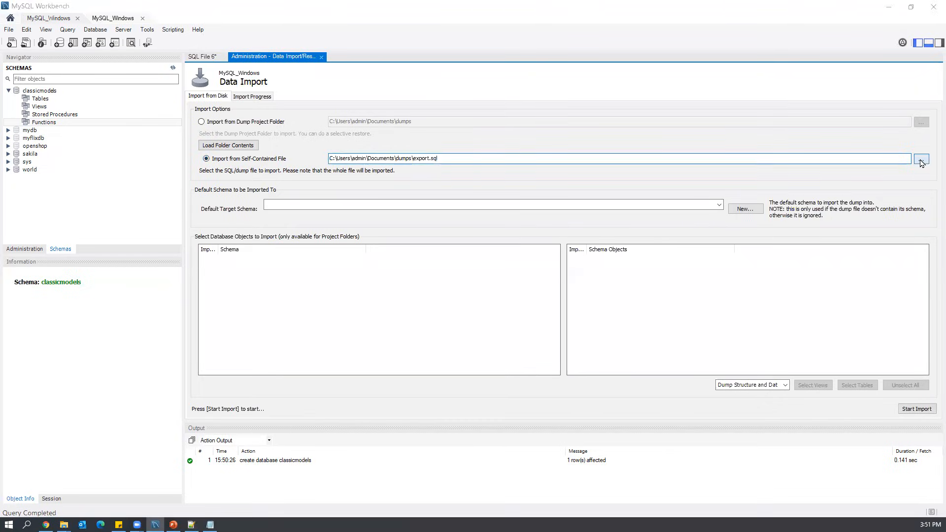
left_click(185, 92)
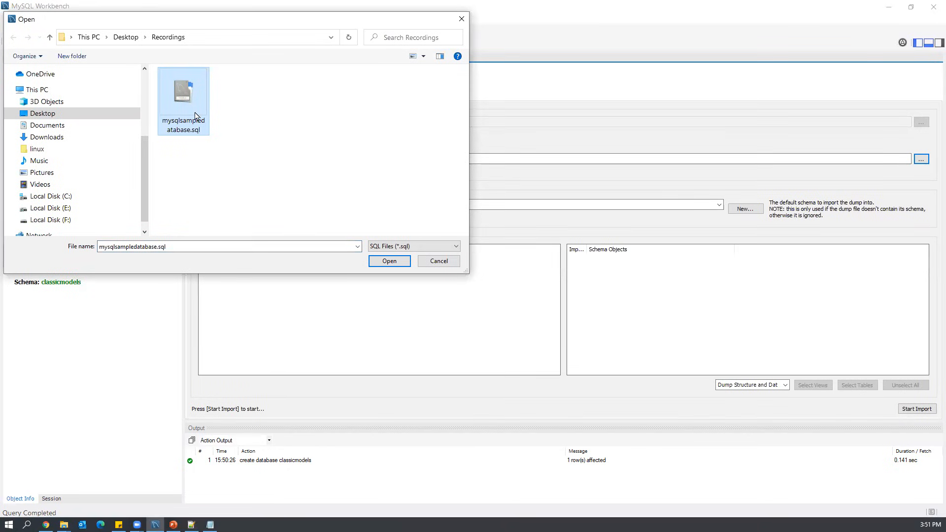
left_click(400, 263)
left_click_drag(529, 158, 323, 158)
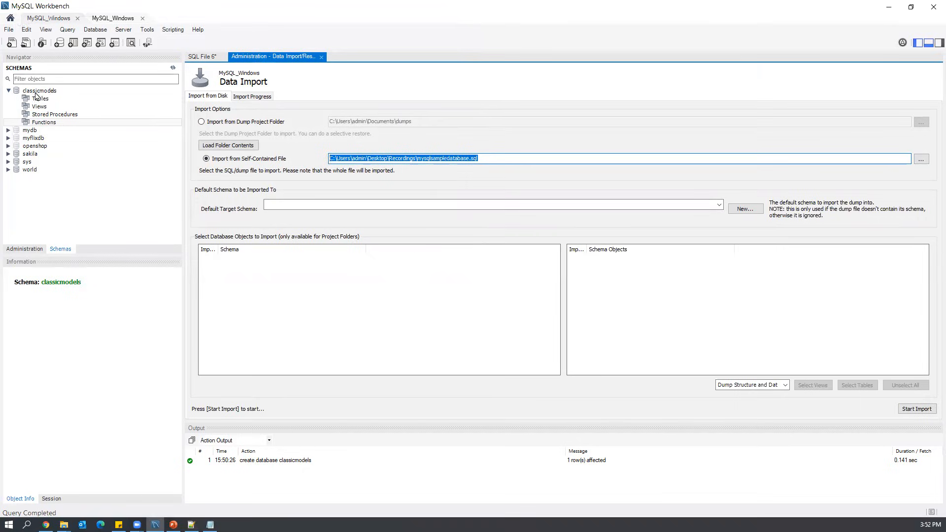
Set classicmodels as the default target schema, run the import, and close the Data Import page.
left_click(720, 205)
left_click(289, 224)
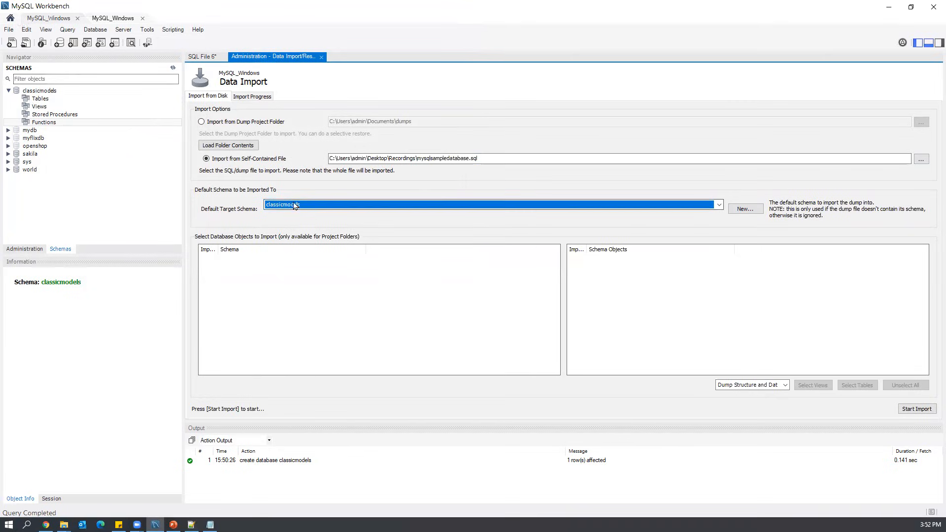
left_click_drag(525, 158, 319, 160)
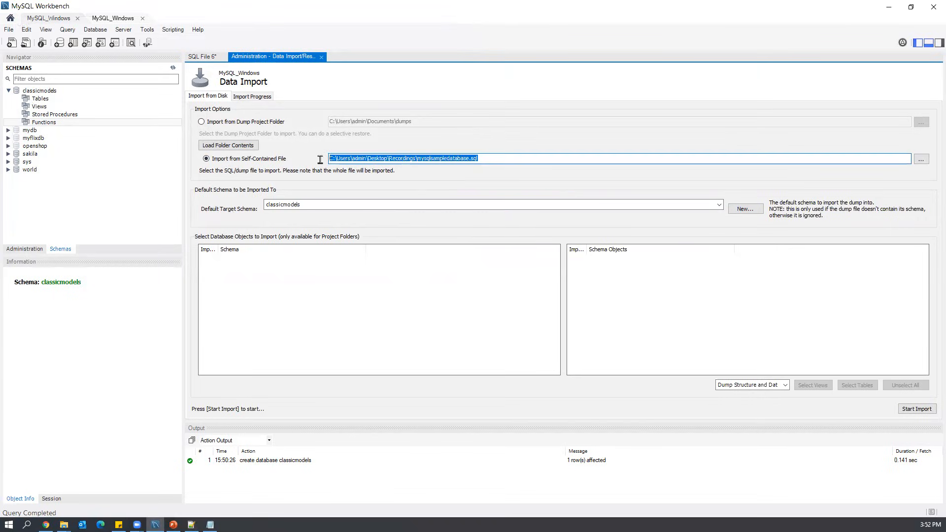
left_click(318, 206)
left_click(319, 208)
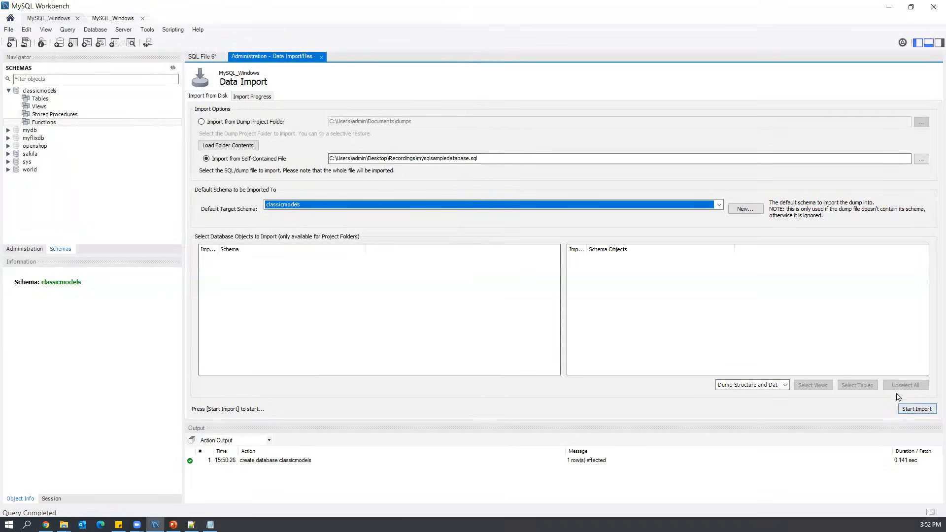
left_click(915, 410)
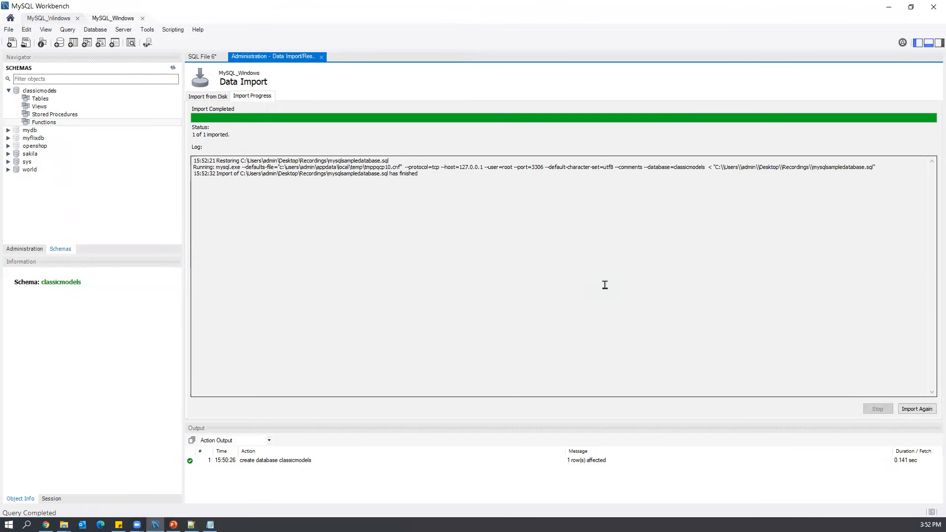
left_click(321, 57)
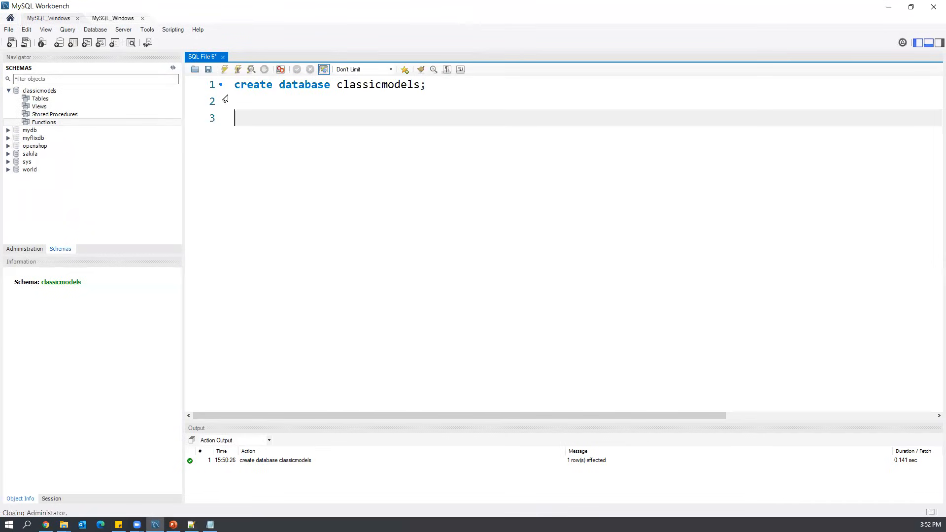
Refresh the schema list and check the imported tables under the classicmodels schema.
right_click(41, 92)
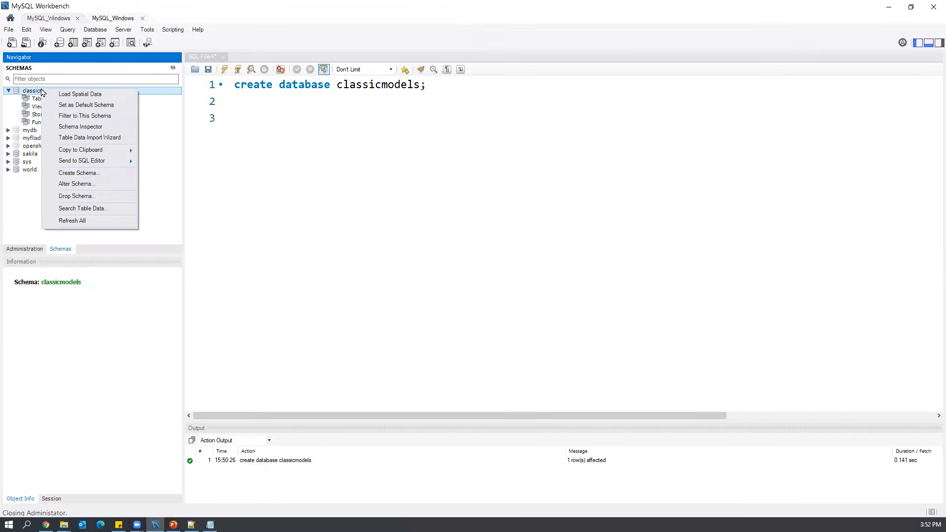
left_click(61, 220)
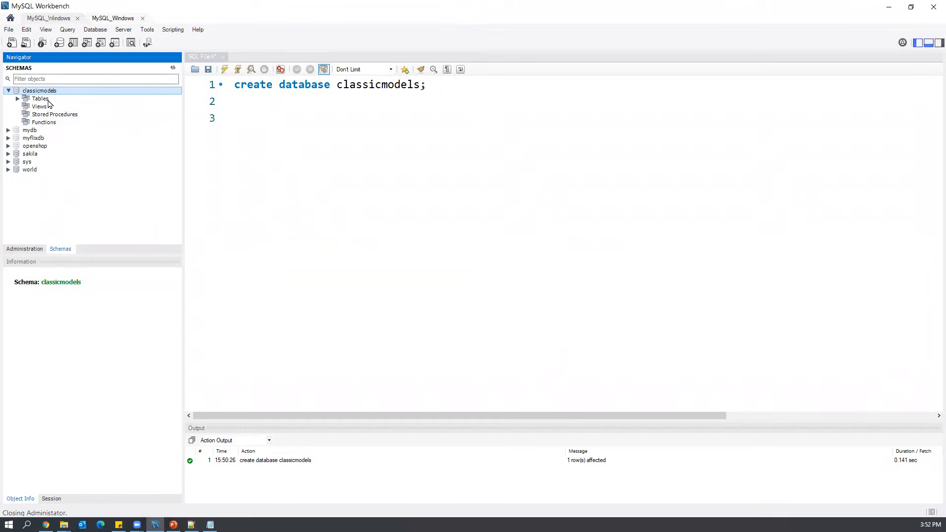
left_click(17, 99)
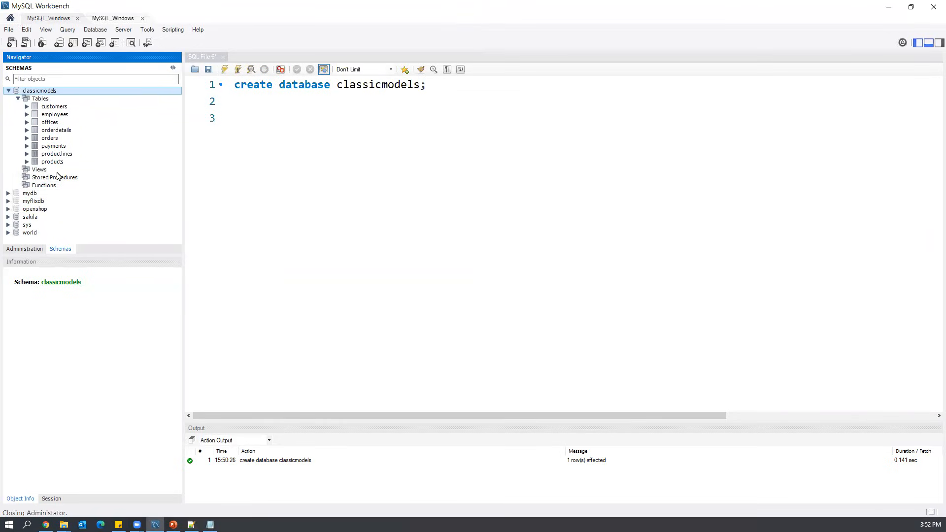
left_click(18, 99)
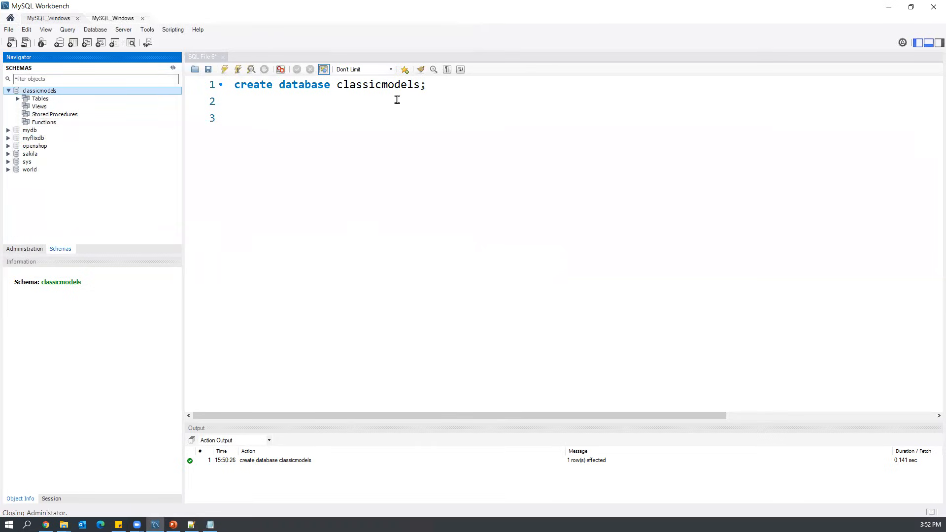
Write the statement "use classicmodels" below the create database statement and execute only that statement.
left_click(526, 88)
key("Return")
key("Return")
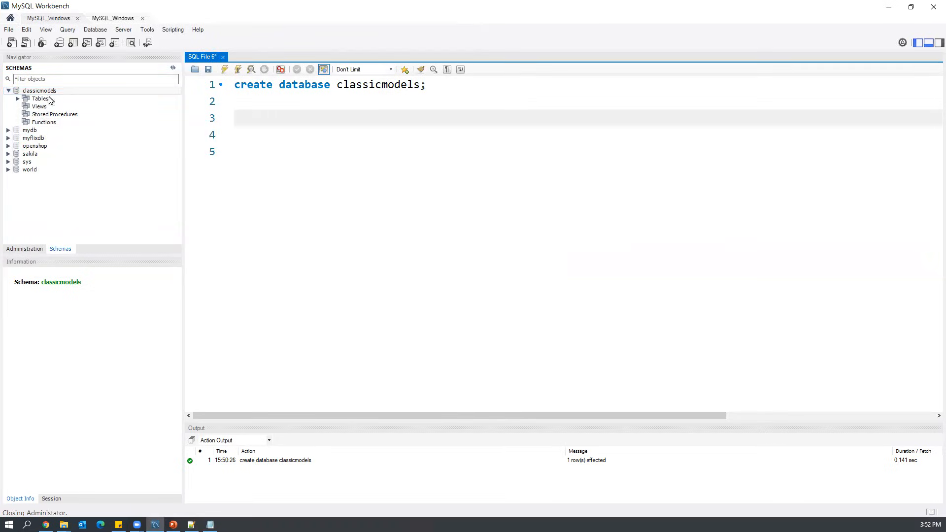
type("use classicmodels")
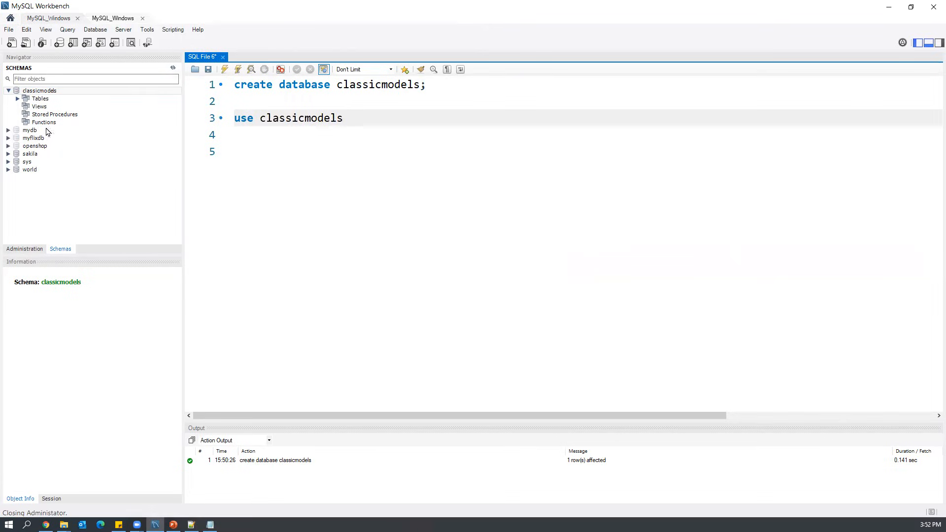
left_click_drag(345, 120, 222, 123)
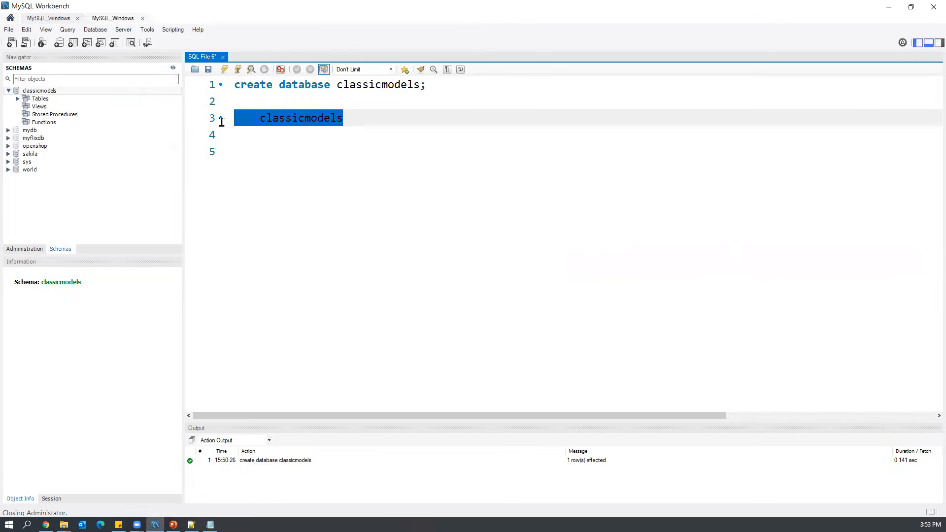
left_click_drag(392, 118, 221, 119)
left_click(369, 118)
left_click_drag(390, 122, 230, 125)
left_click(224, 69)
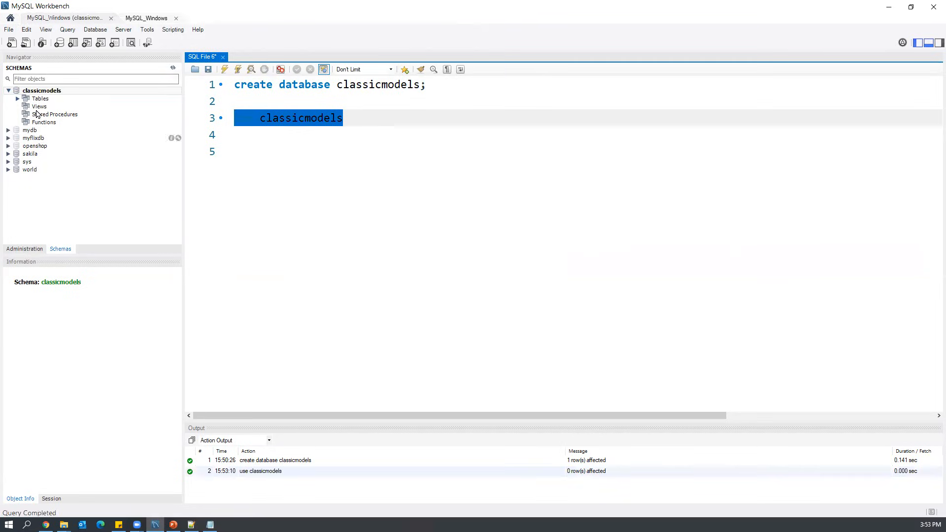
End the use statement with a semicolon, add "show tables;" two lines below it, and execute only the new statement.
left_click(393, 121)
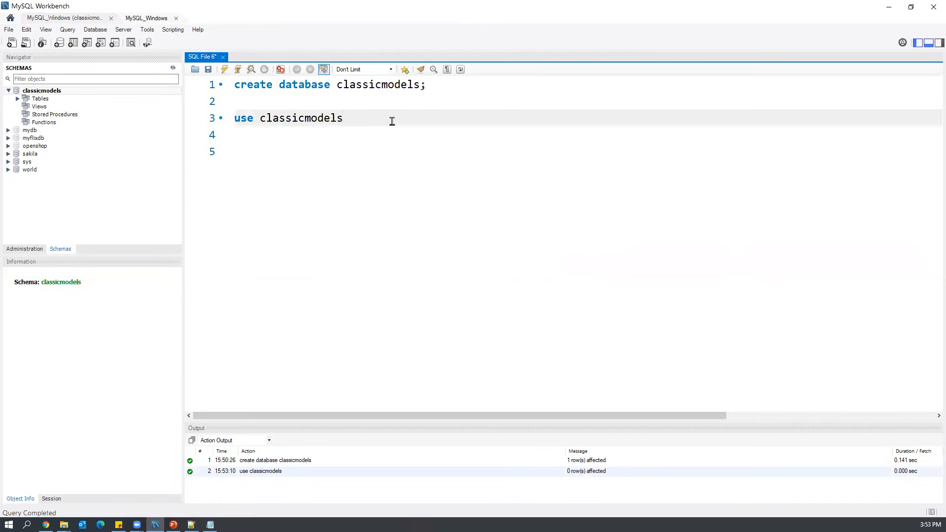
type(";")
key("Return")
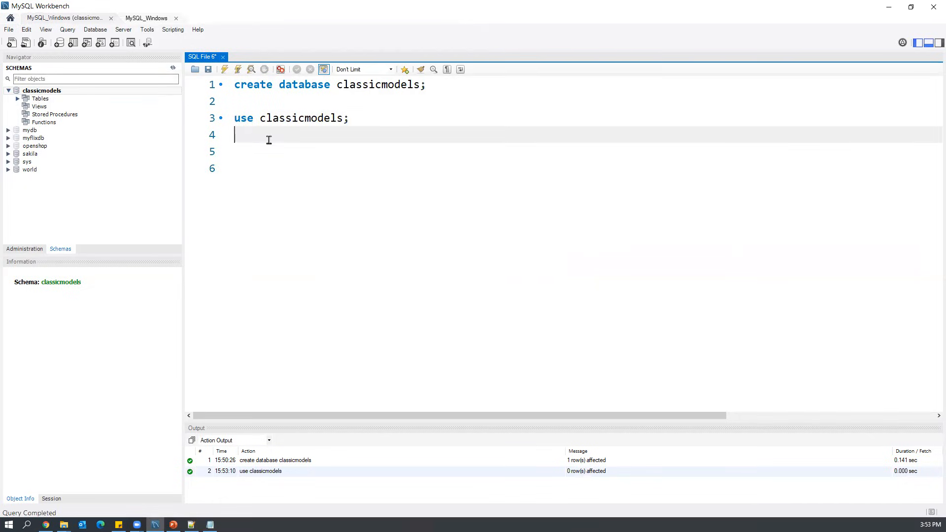
key("Return")
type("show tables;")
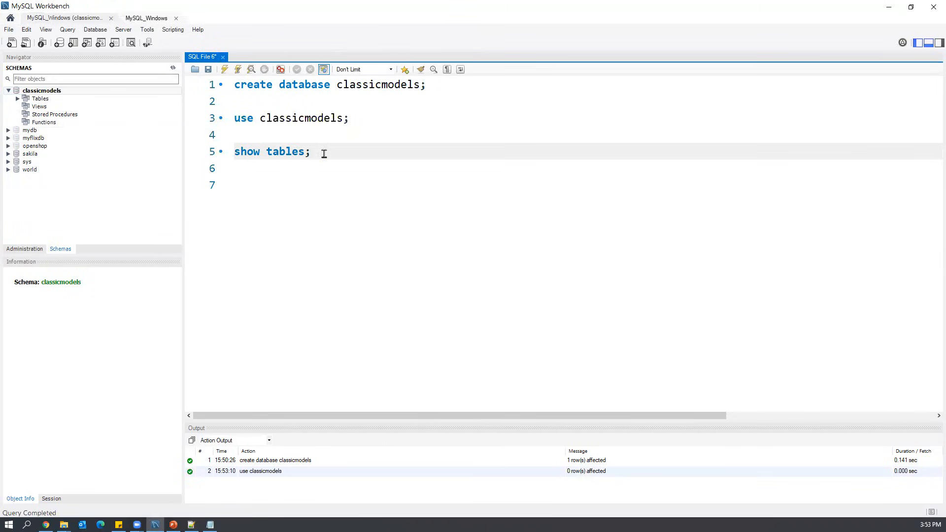
left_click_drag(324, 153, 220, 151)
left_click(224, 71)
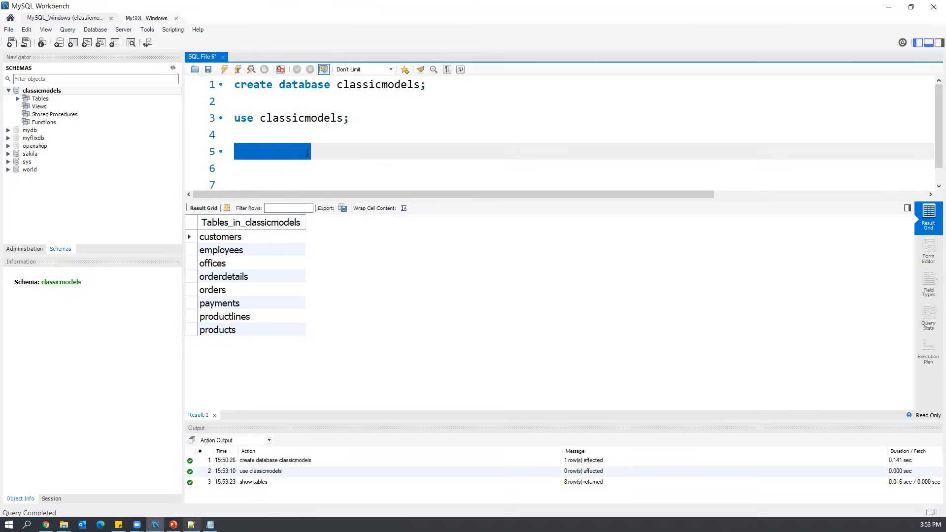
Switch to the Database Testing slide show in PowerPoint and review the classicmodels table diagram and table list slides.
left_click(173, 524)
left_click(437, 390)
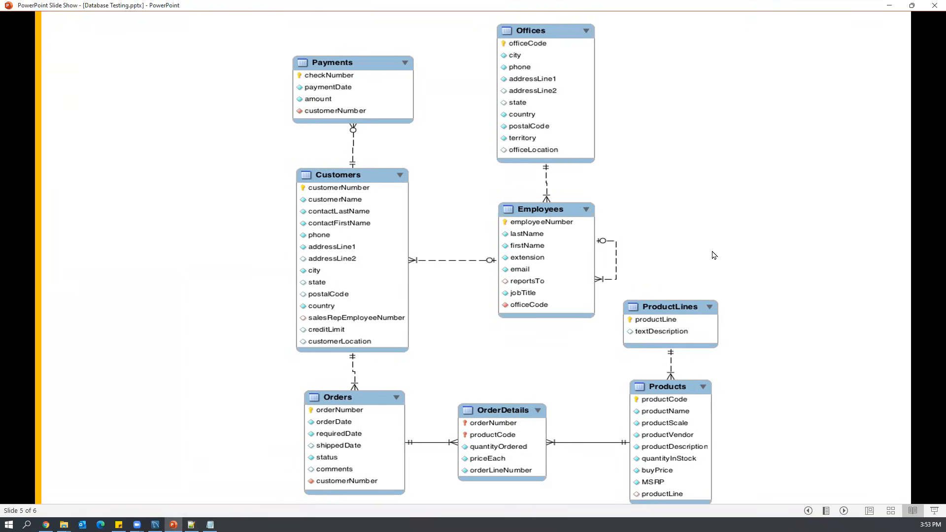
left_click(407, 209)
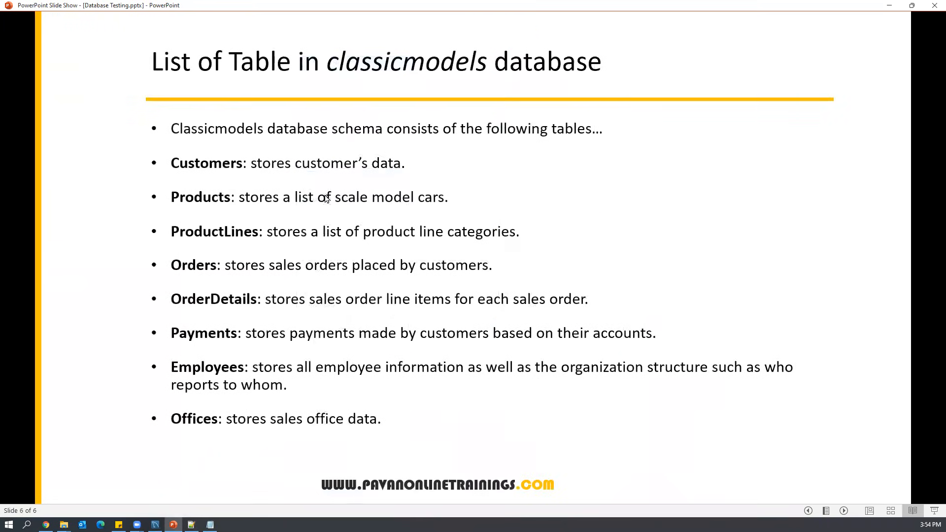